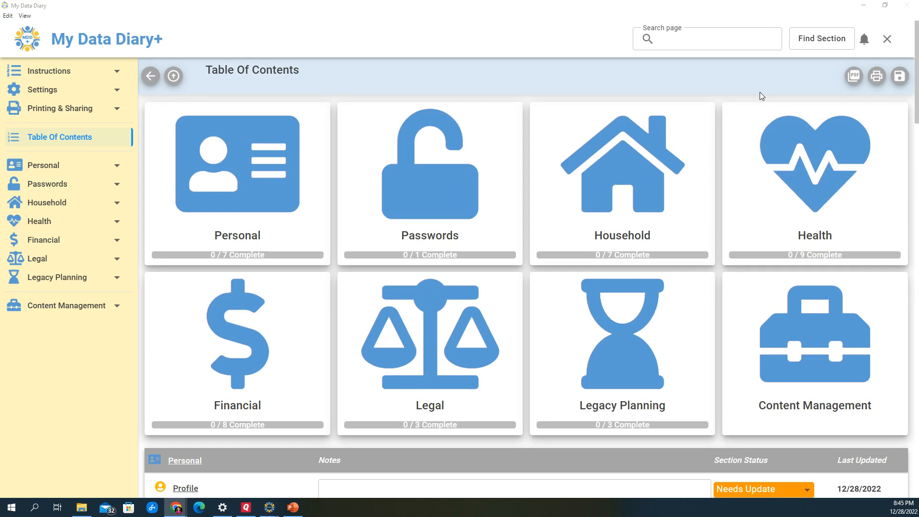
# Close the diary and create a database backup in C:\MDD Backup on exit
pyautogui.click(888, 39)
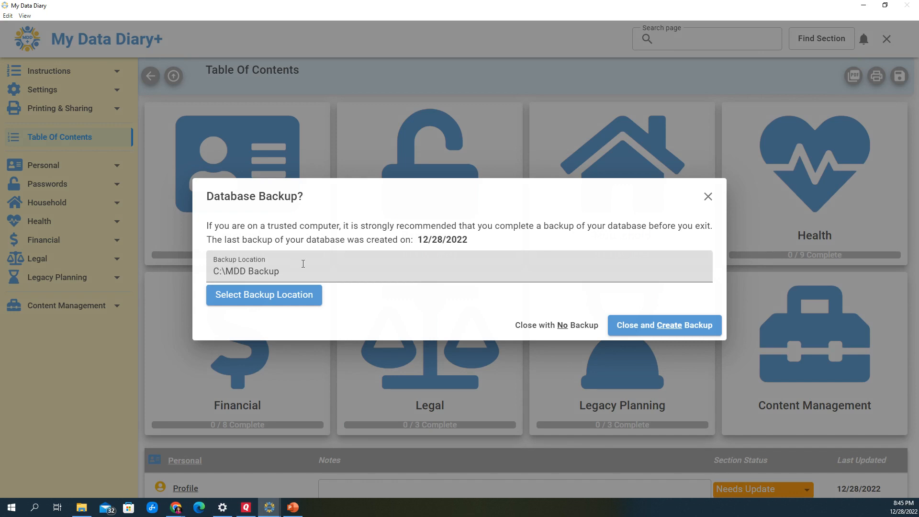
pyautogui.click(278, 298)
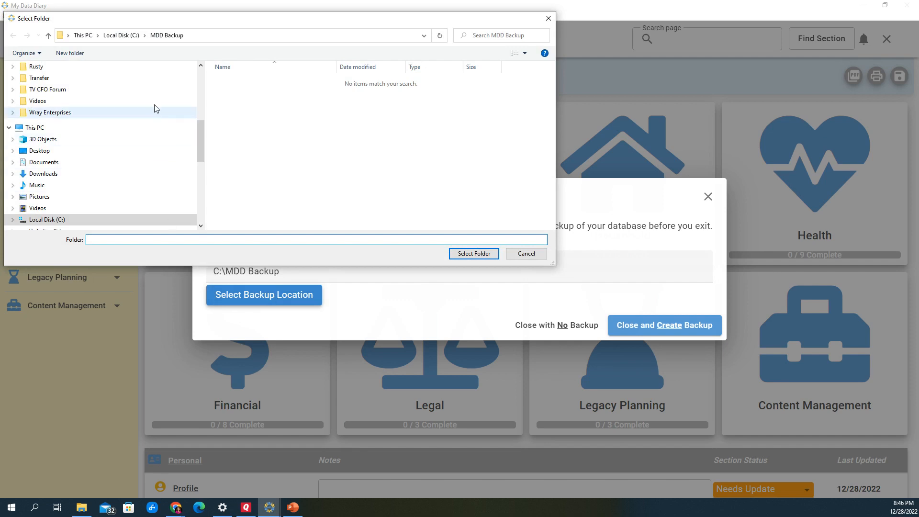
pyautogui.click(527, 254)
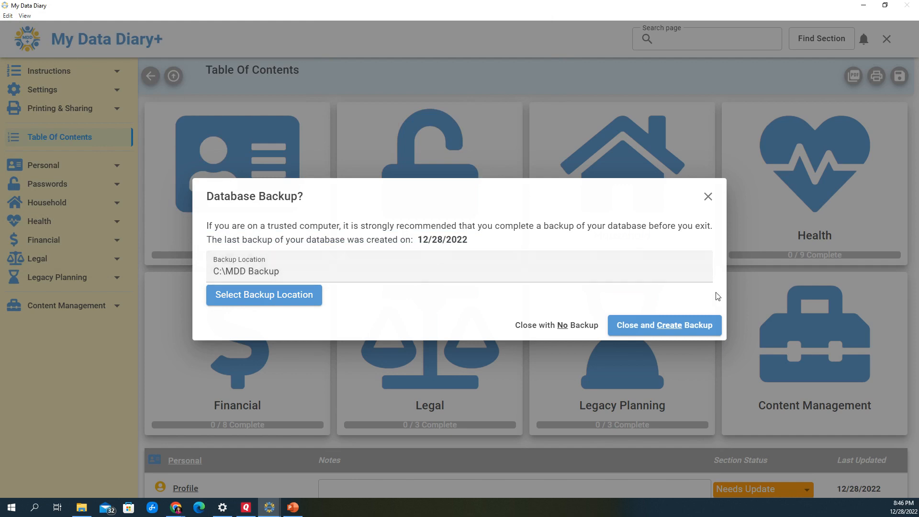
pyautogui.click(687, 326)
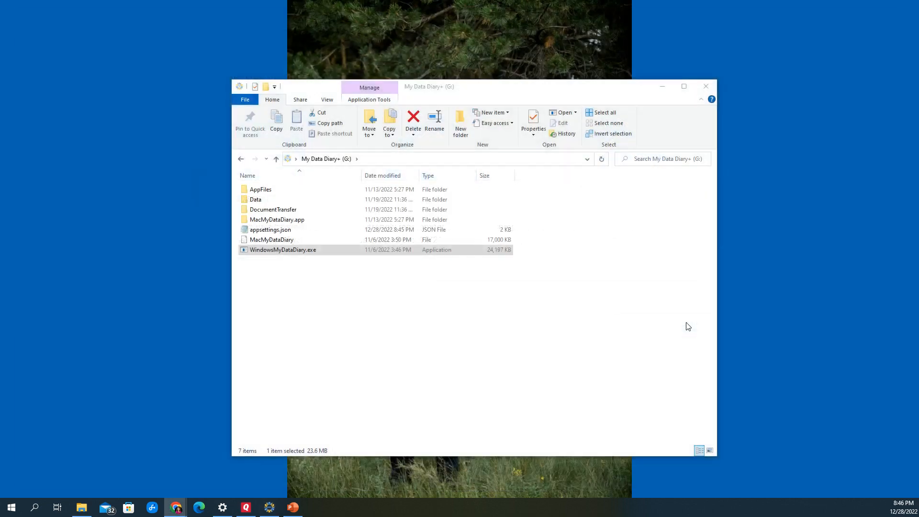
# Open the MDD Backup folder on Local Disk (C:) and examine the database, documents and recovery backup files
pyautogui.click(277, 160)
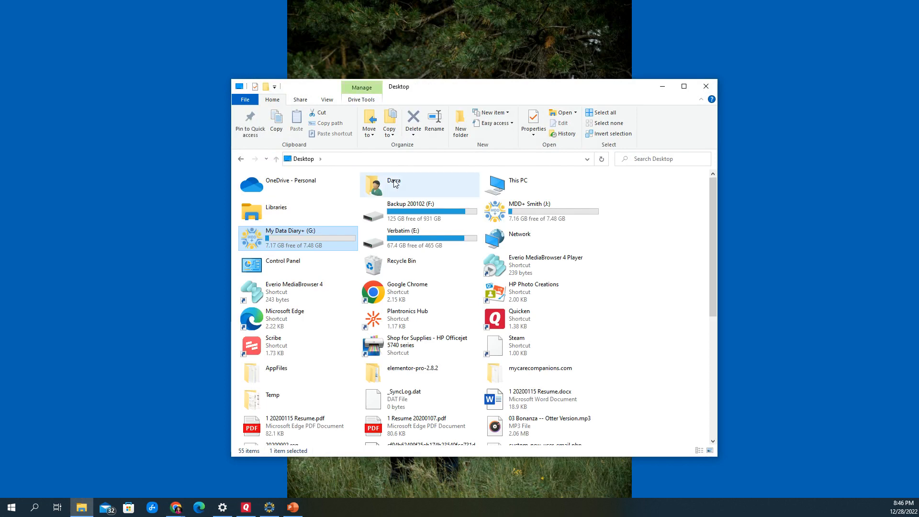
pyautogui.doubleClick(502, 183)
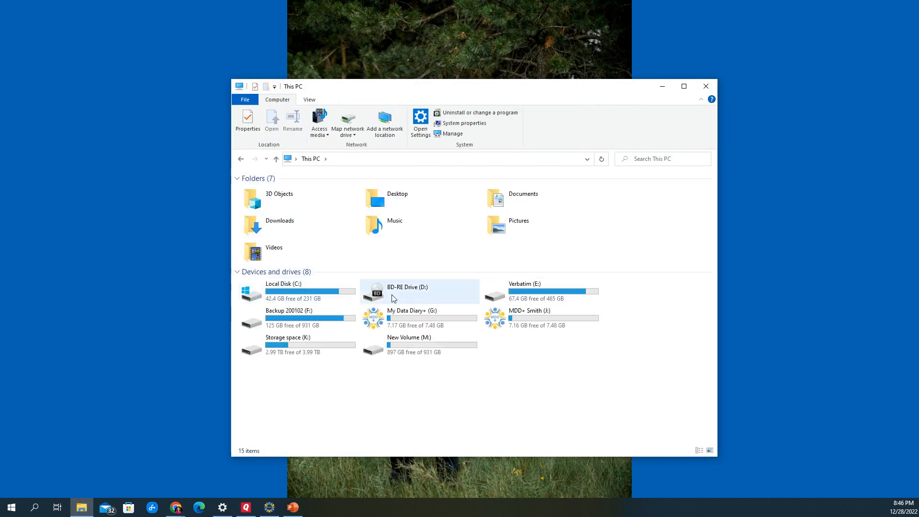
pyautogui.doubleClick(321, 300)
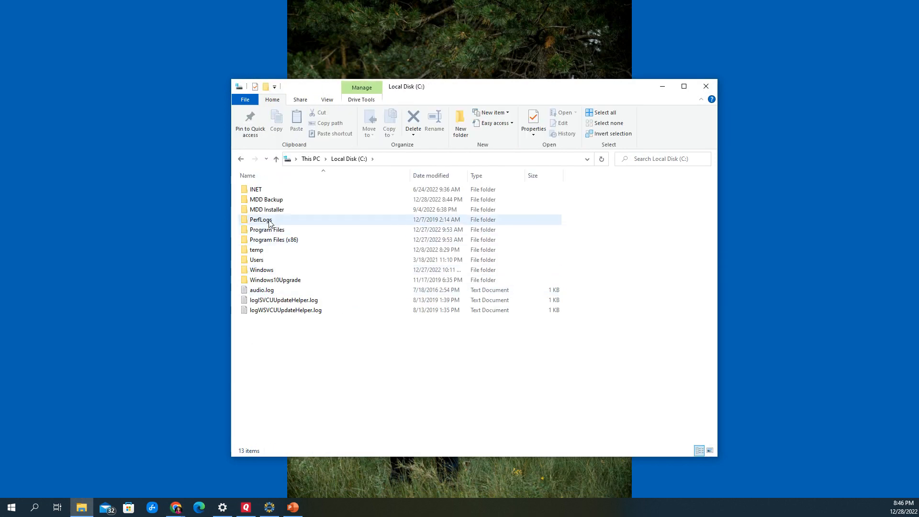
pyautogui.doubleClick(269, 202)
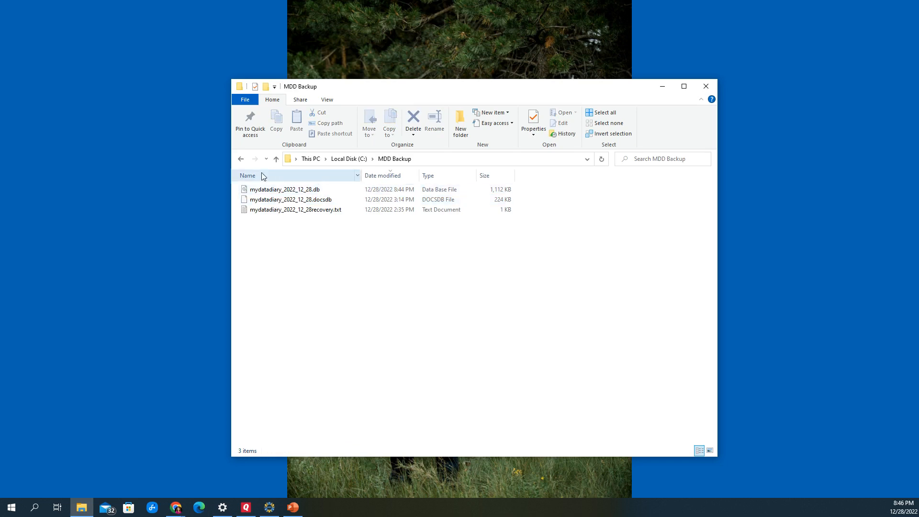
pyautogui.click(253, 210)
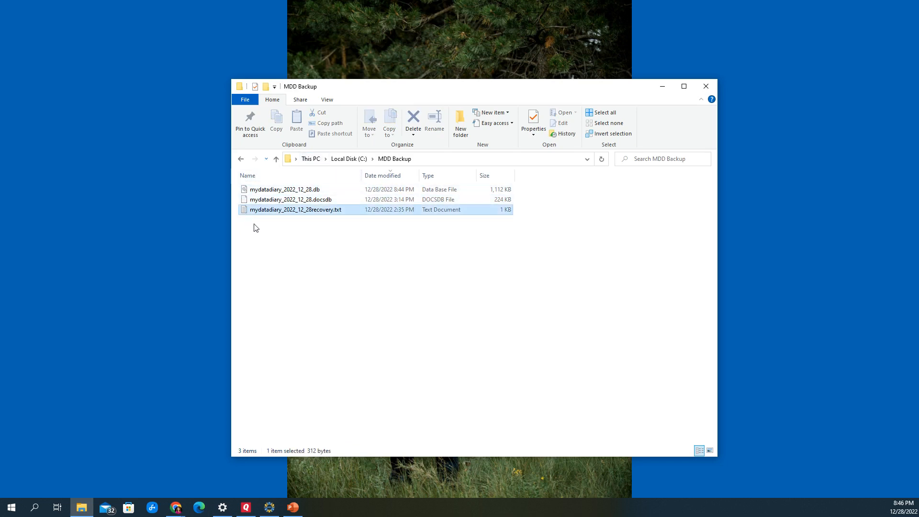
pyautogui.click(311, 190)
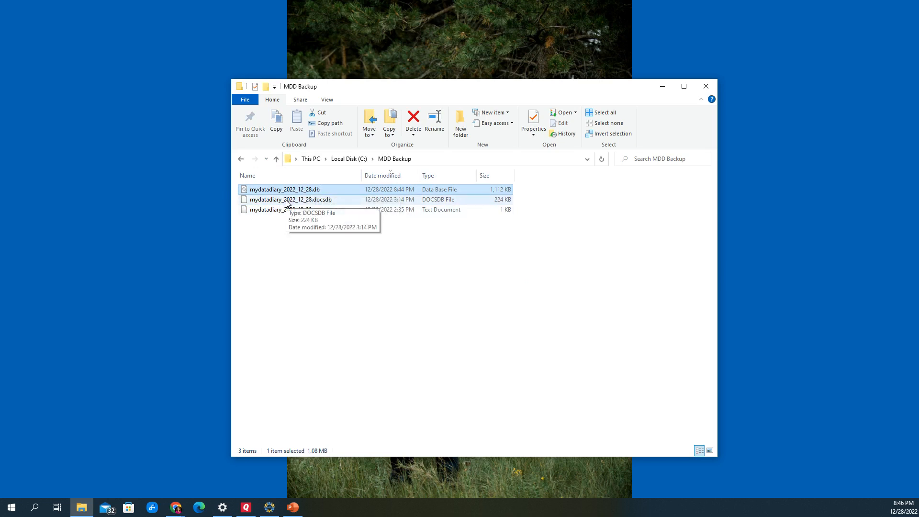
pyautogui.click(287, 201)
pyautogui.click(267, 211)
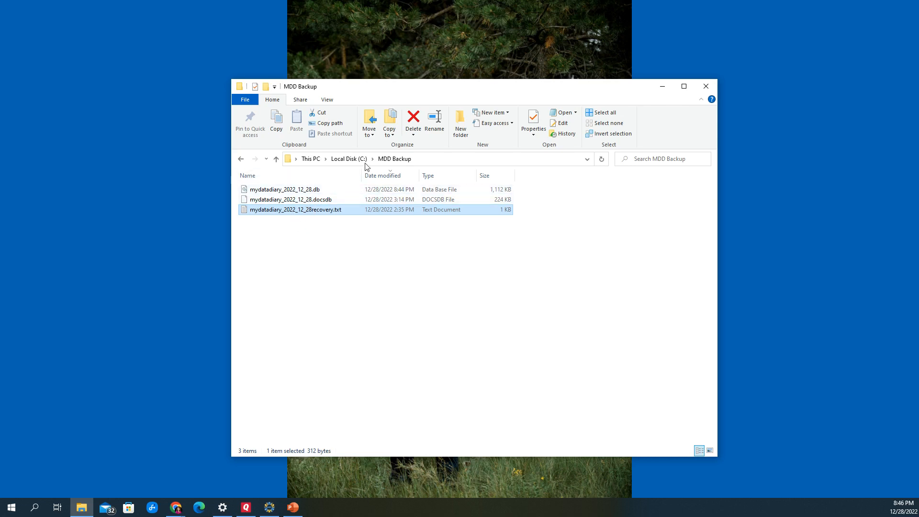
# Launch WindowsMyDataDiary.exe from the My Data Diary+ (G:) drive
pyautogui.click(349, 159)
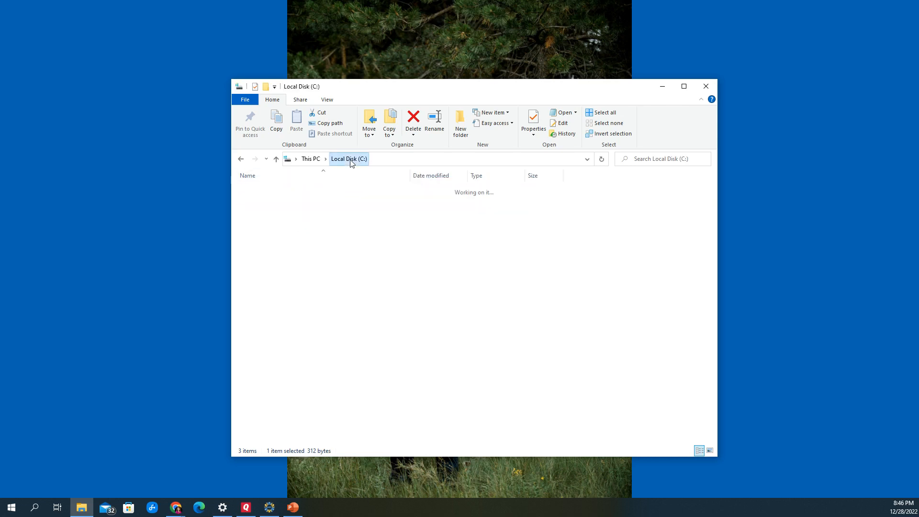
pyautogui.click(311, 159)
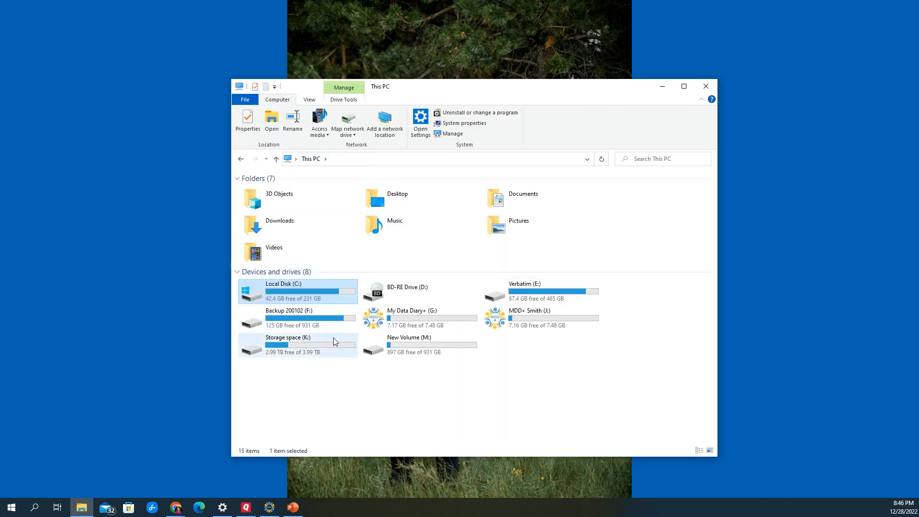
pyautogui.doubleClick(403, 316)
pyautogui.doubleClick(294, 251)
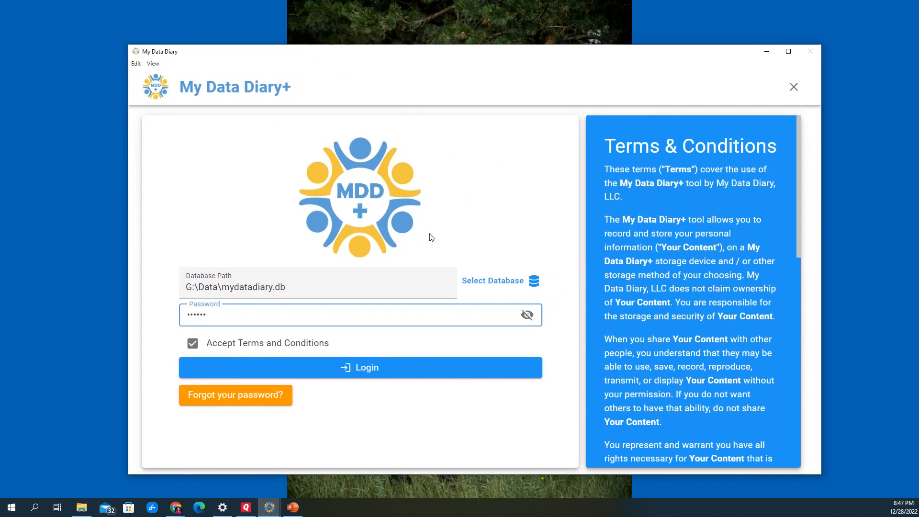
# Log in to the G:\Data\mydatadiary.db database with the account password and maximize the window
pyautogui.write('••••••••')
pyautogui.click(355, 367)
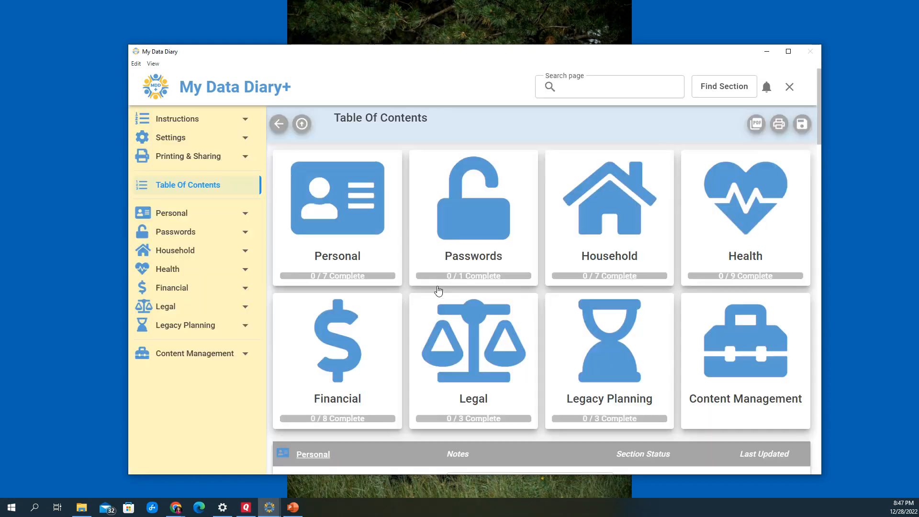
pyautogui.click(789, 52)
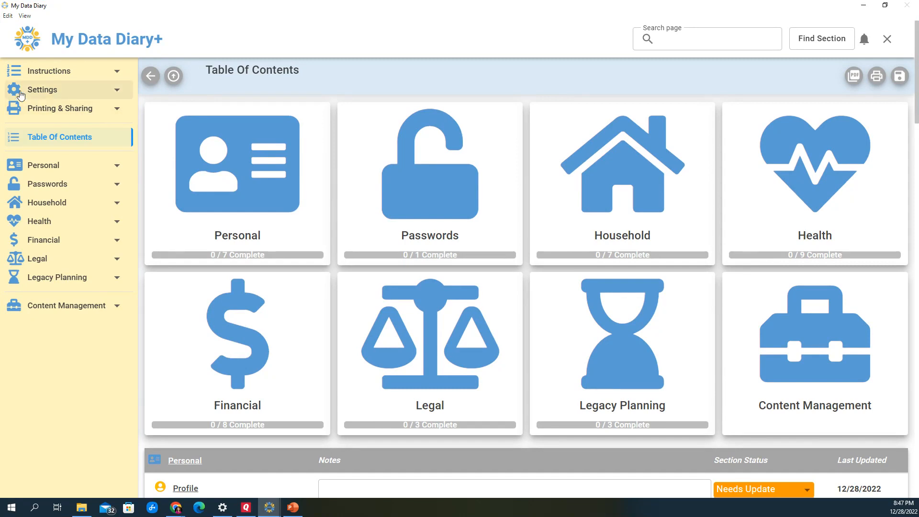
# Create a full database backup named SAMPLEmydatadiary in C:\MDD Backup and dismiss the notification
pyautogui.click(33, 108)
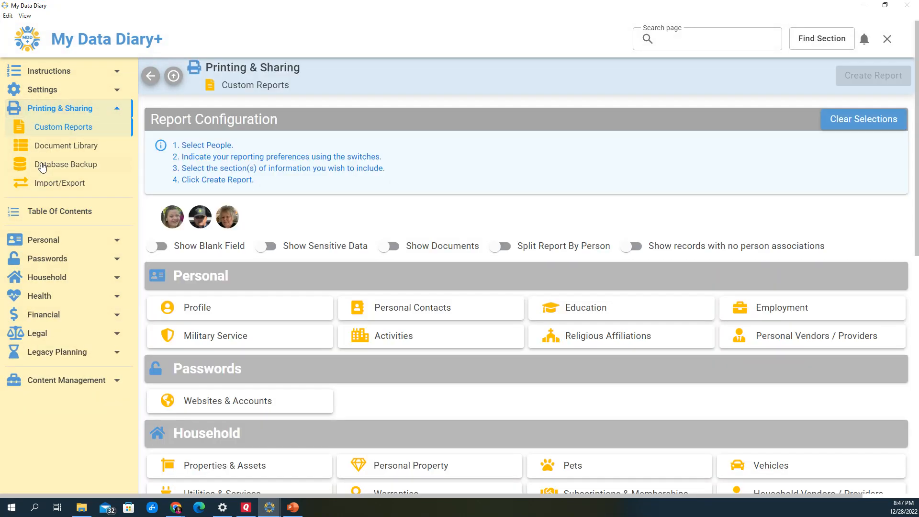
pyautogui.click(42, 165)
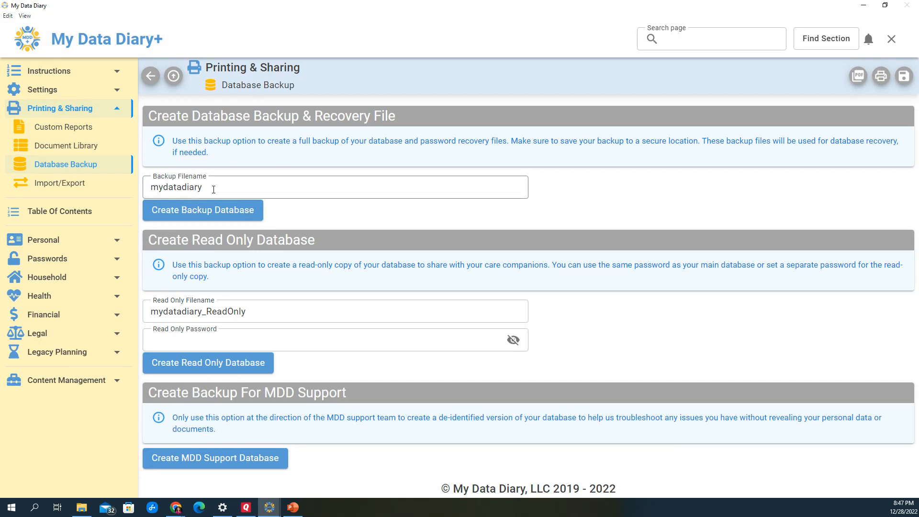
pyautogui.click(150, 189)
pyautogui.write('SAMP')
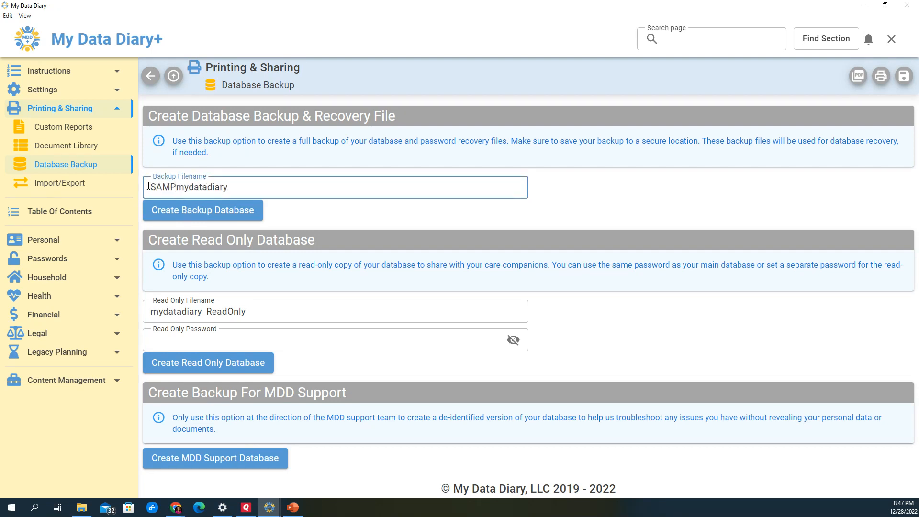
pyautogui.write('LE')
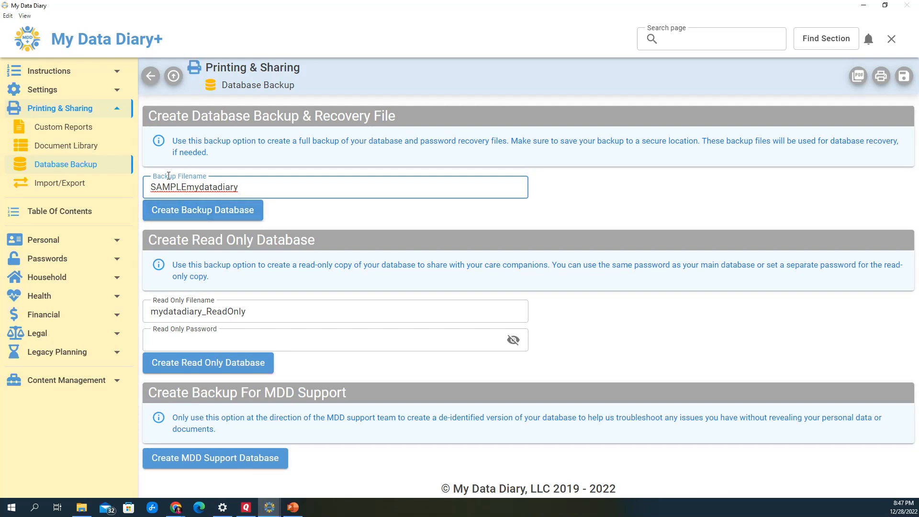
pyautogui.click(193, 214)
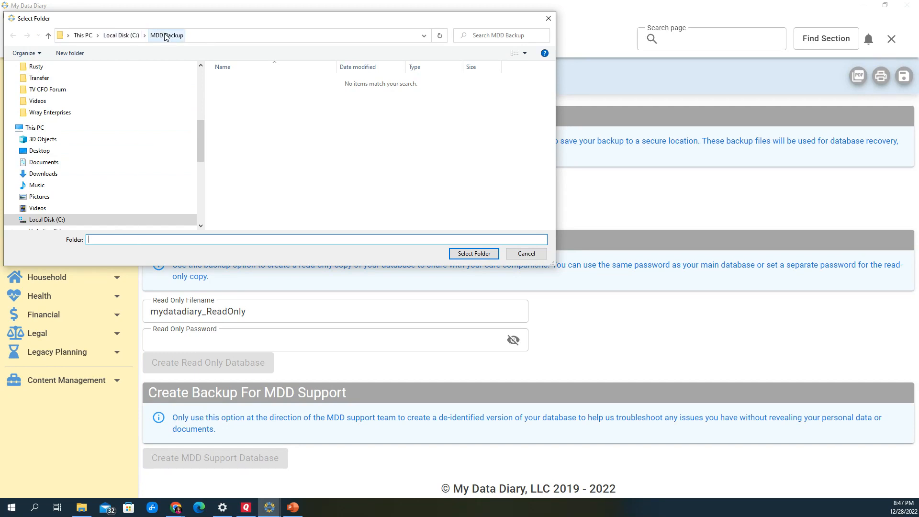
pyautogui.click(479, 255)
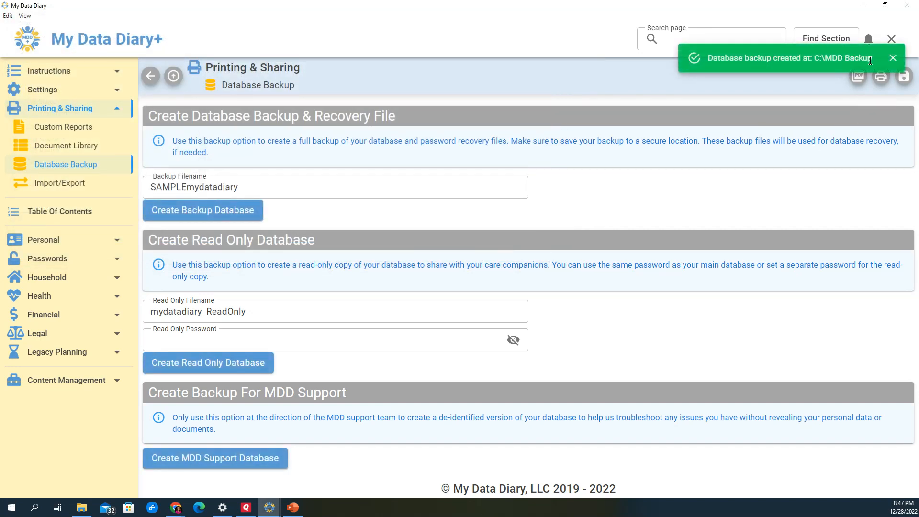
pyautogui.click(892, 58)
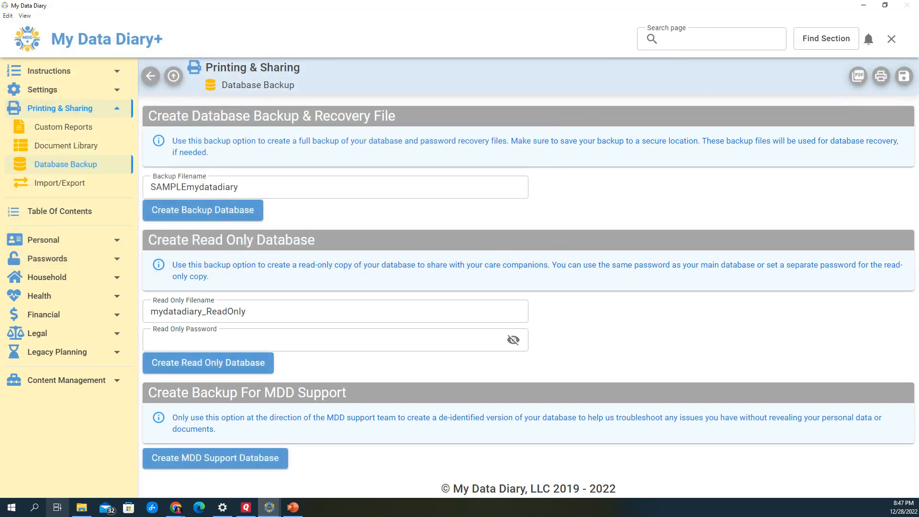
# Switch to File Explorer and check the SAMPLE backup files in C:\MDD Backup, with the list sorted by name
pyautogui.click(81, 507)
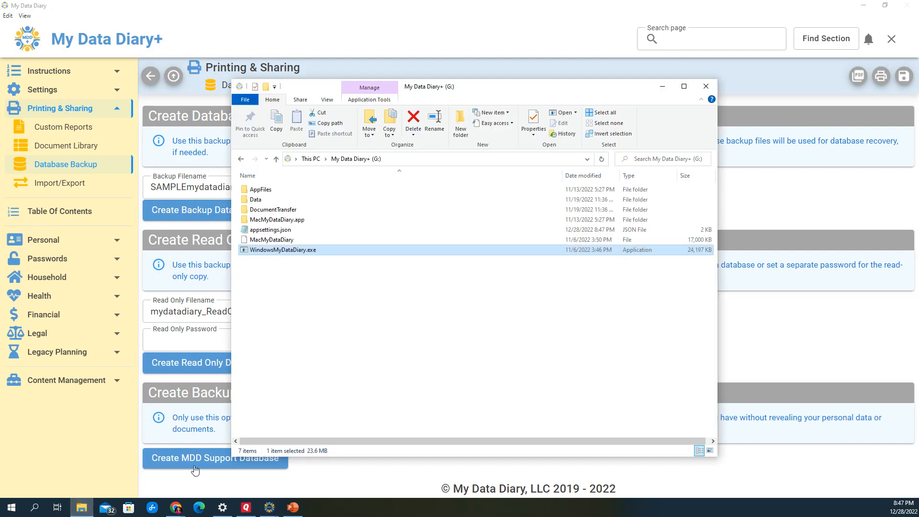
pyautogui.click(275, 159)
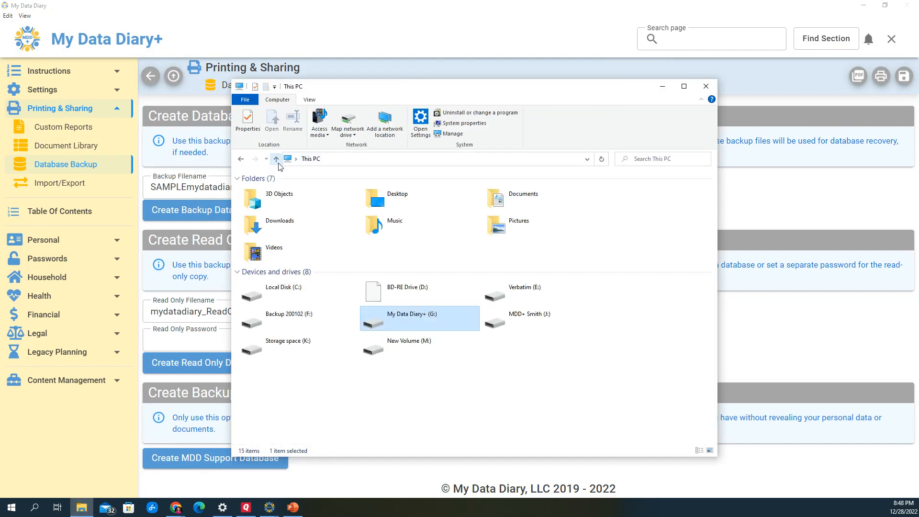
pyautogui.doubleClick(297, 289)
pyautogui.doubleClick(267, 200)
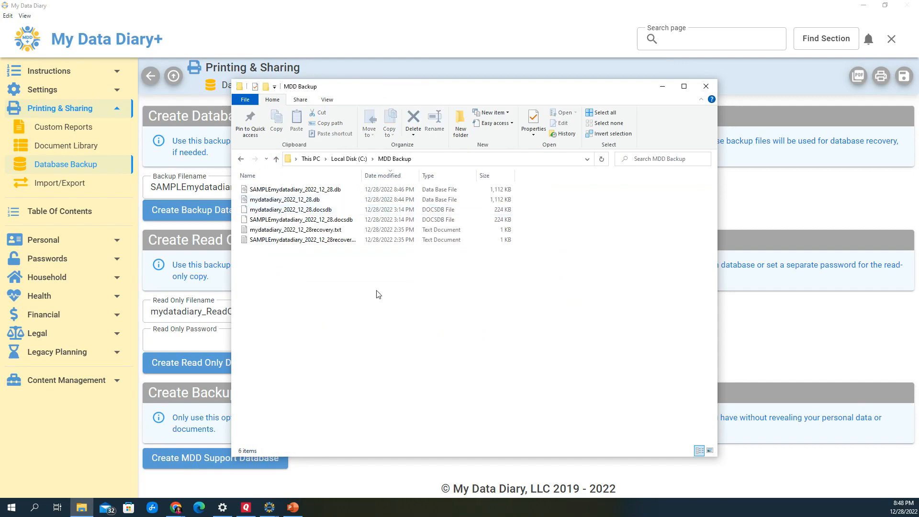
pyautogui.click(258, 176)
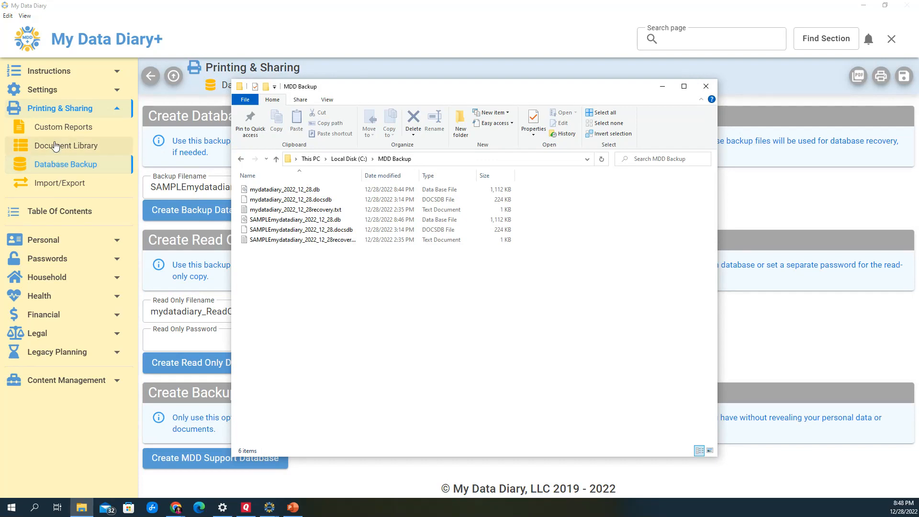
pyautogui.click(662, 86)
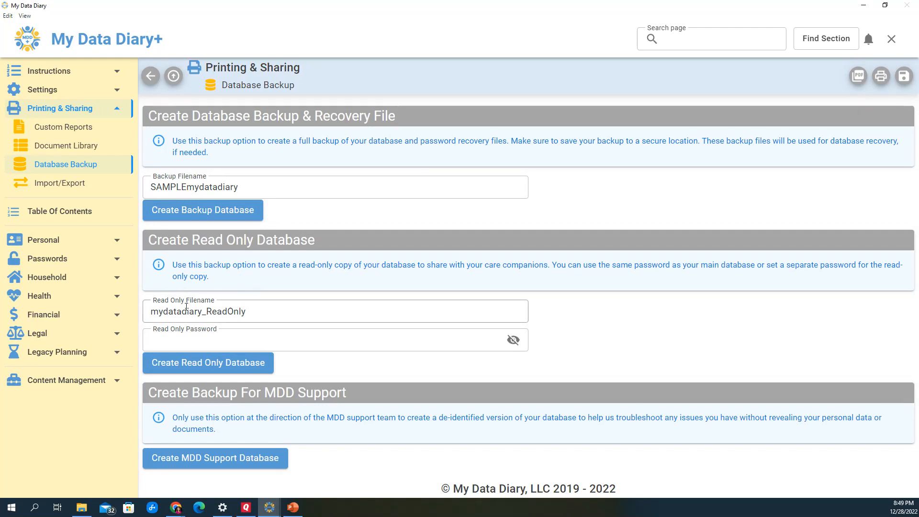
# Create a read-only database named SAMPLEmydatadiary_ReadOnly in C:\MDD Backup, entering a read-only password and revealing it before creation
pyautogui.click(151, 314)
pyautogui.write('SAMPLE')
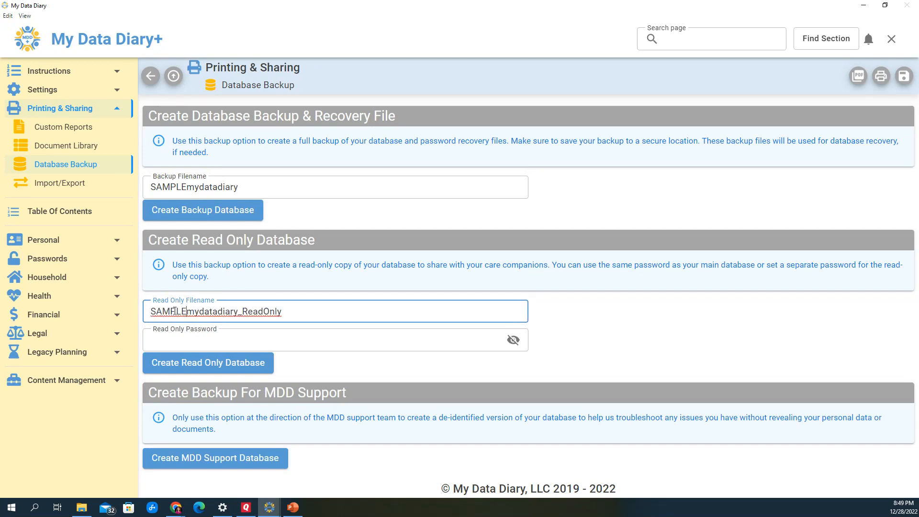
pyautogui.click(205, 336)
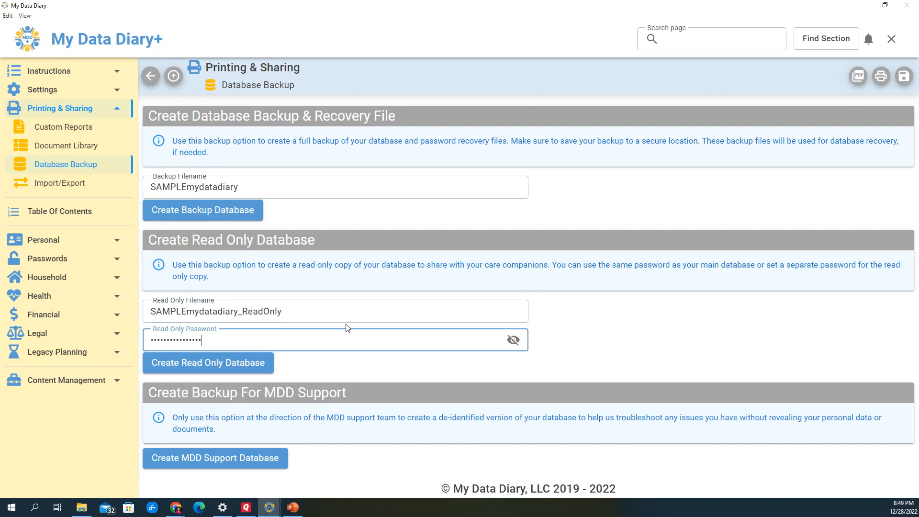
pyautogui.click(513, 340)
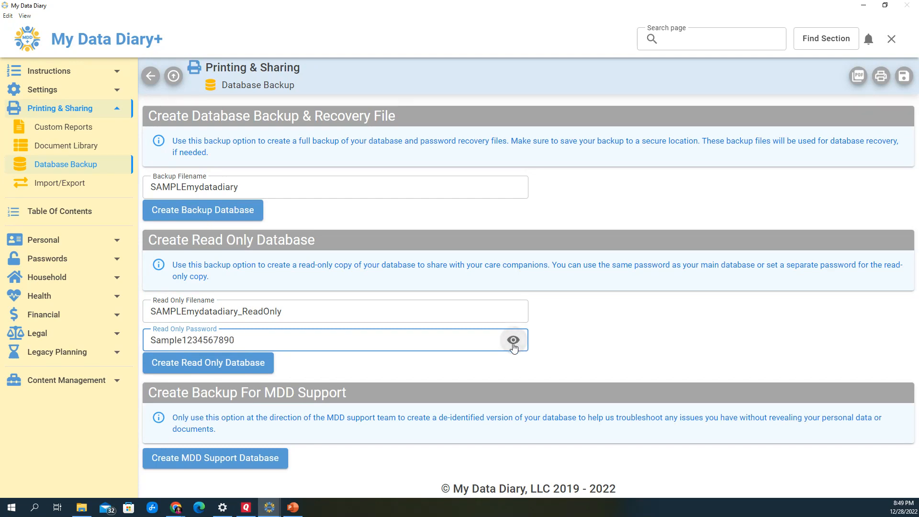
pyautogui.click(212, 367)
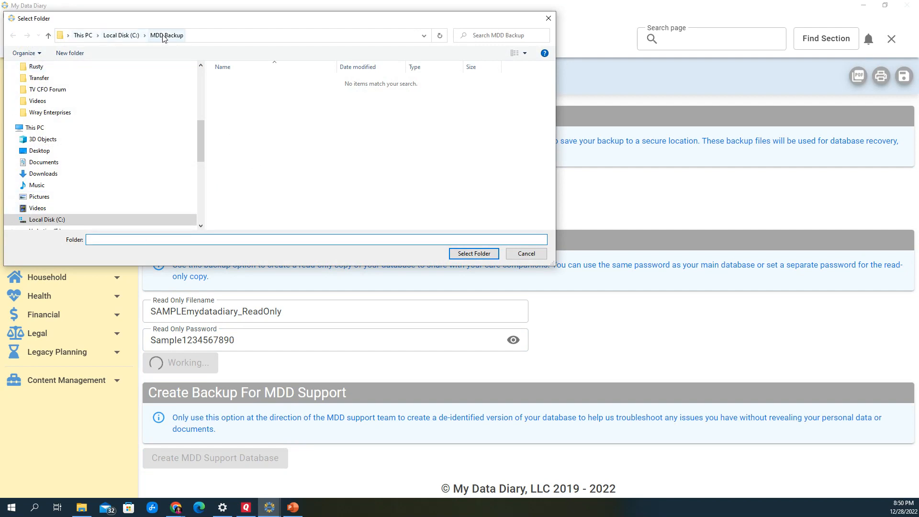
pyautogui.click(471, 253)
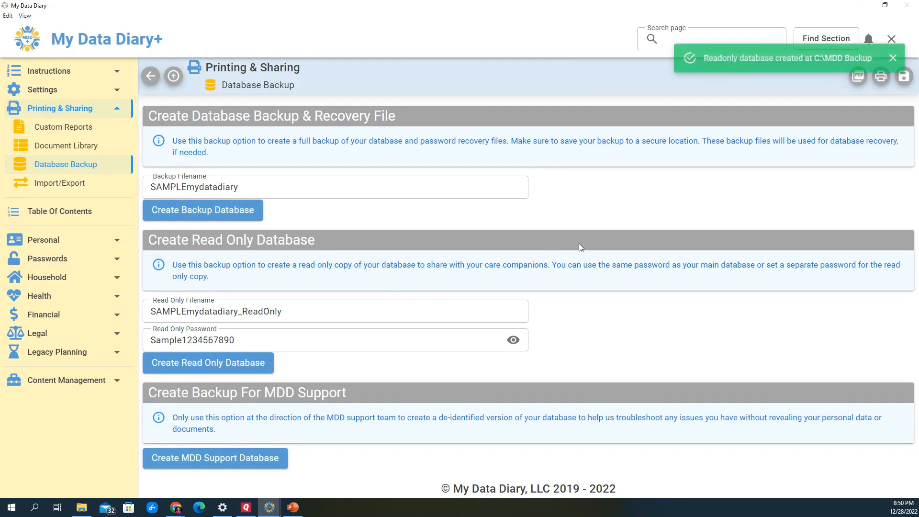
pyautogui.click(893, 58)
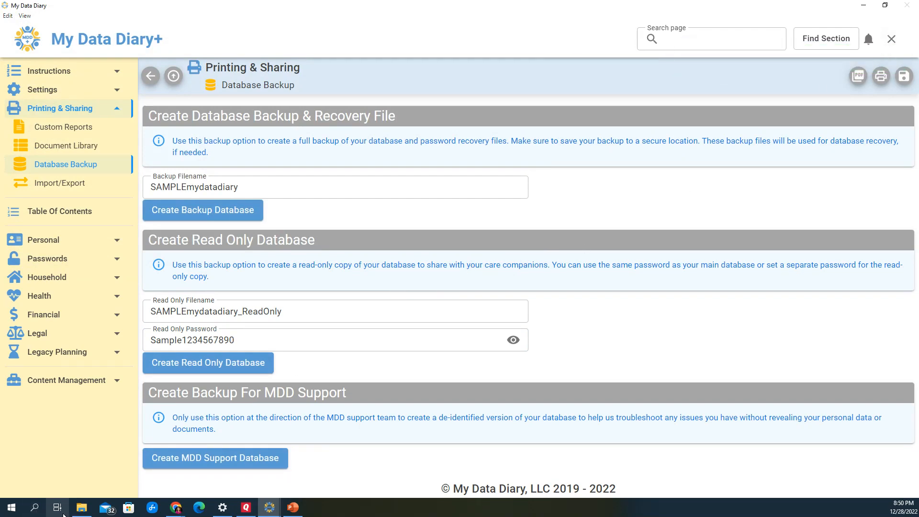
# Switch to File Explorer and check the SAMPLEmydatadiary_ReadOnly files in C:\MDD Backup, keeping the list sorted by name in ascending order
pyautogui.click(81, 507)
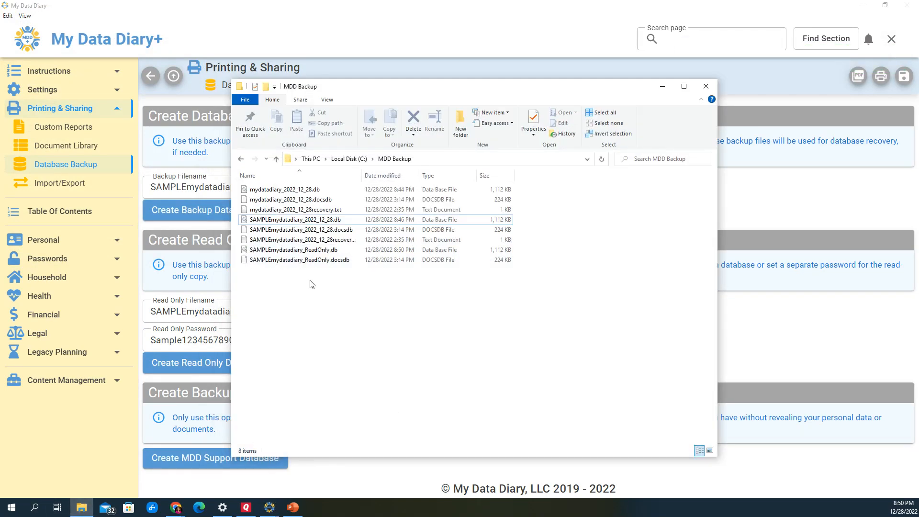
pyautogui.click(277, 176)
pyautogui.click(278, 175)
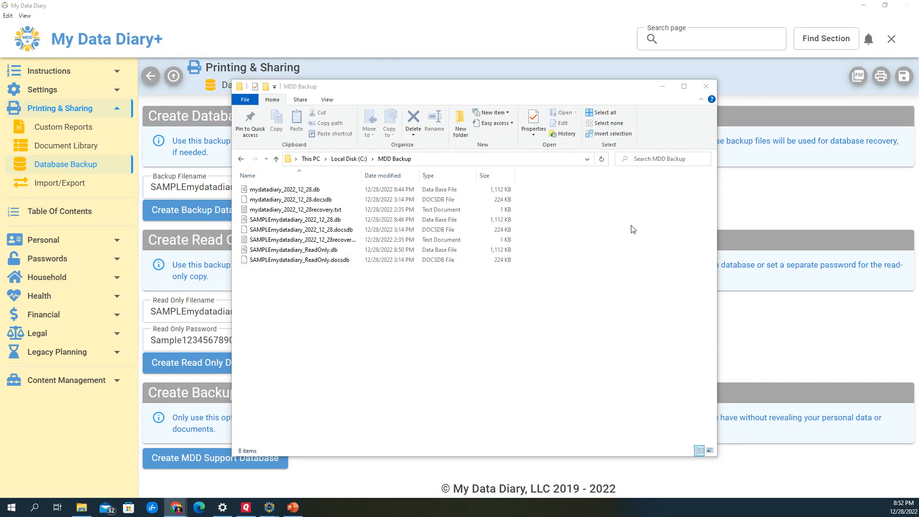
# Close the File Explorer window and exit My Data Diary+ without creating a backup
pyautogui.click(706, 87)
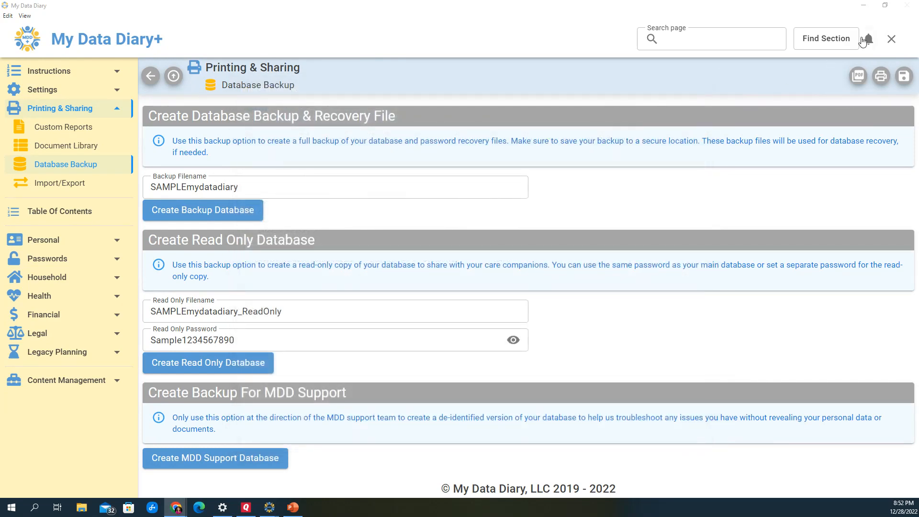
pyautogui.click(892, 39)
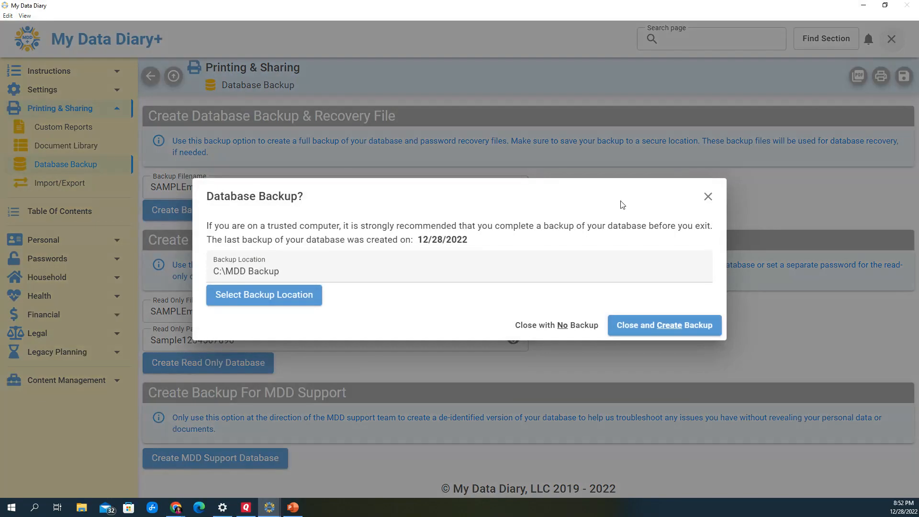
pyautogui.click(590, 324)
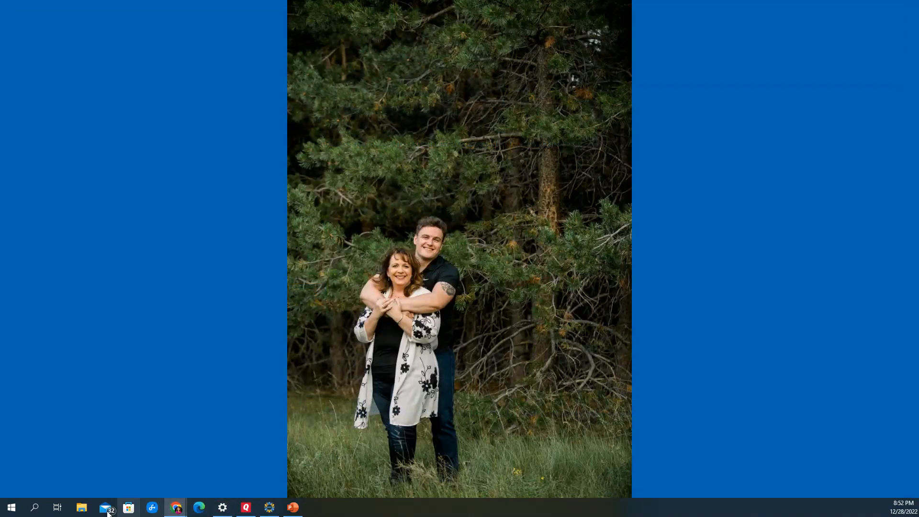
# Open the MDD Backup folder on Local Disk (C:) in a new File Explorer window
pyautogui.click(82, 508)
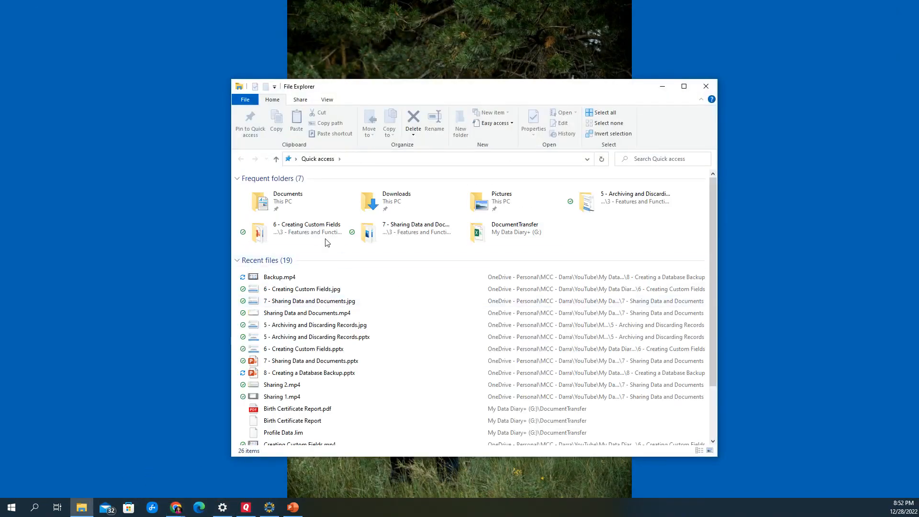
pyautogui.click(276, 159)
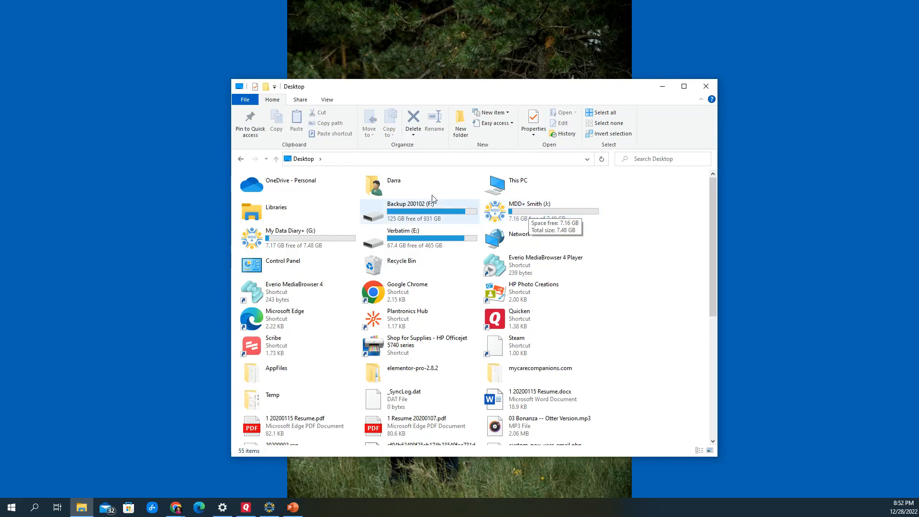
pyautogui.doubleClick(493, 182)
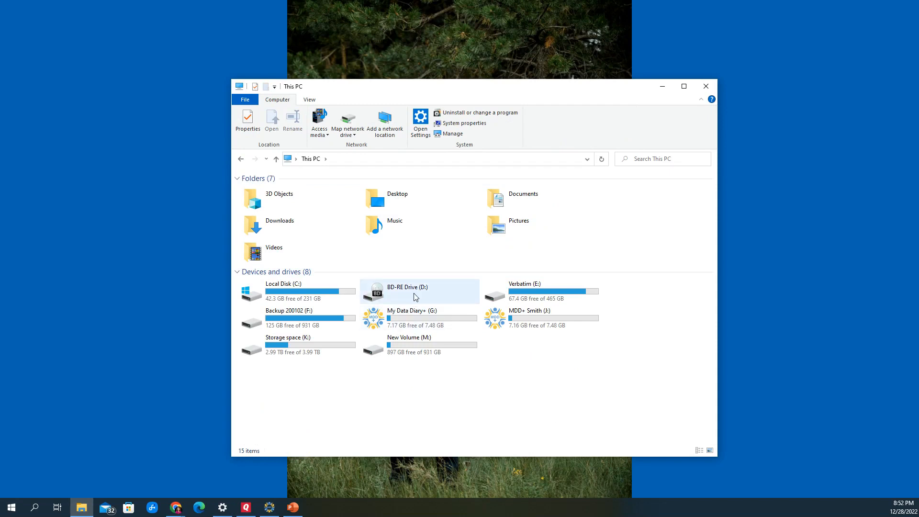
pyautogui.doubleClick(316, 290)
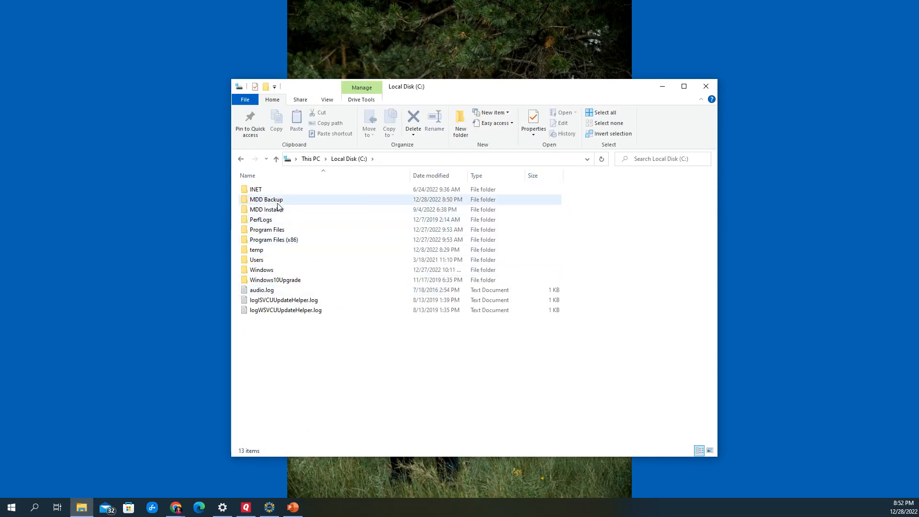
pyautogui.doubleClick(278, 201)
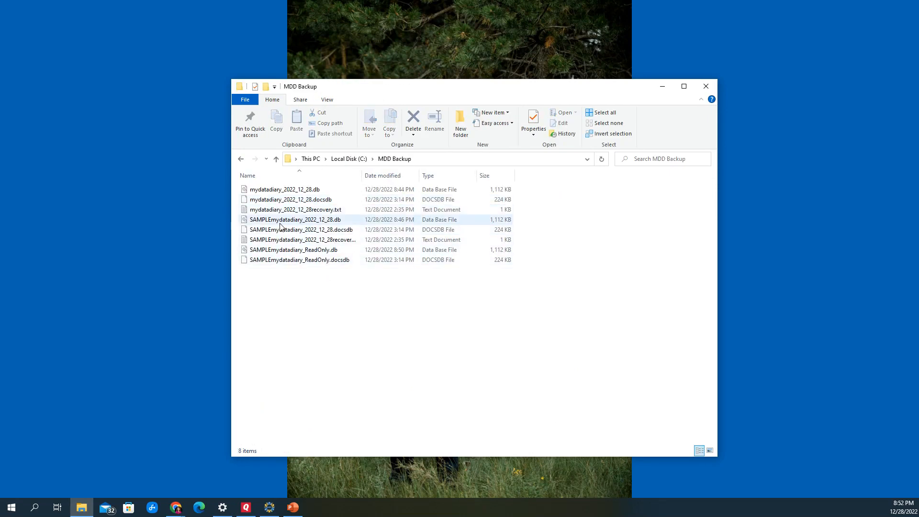
# Copy the three SAMPLEmydatadiary_2022_12_28 files (.db, .docsdb and recovery.txt), widening the Name column to show their full names
pyautogui.click(282, 221)
pyautogui.keyDown('shift'); pyautogui.click(282, 231); pyautogui.keyUp('shift')
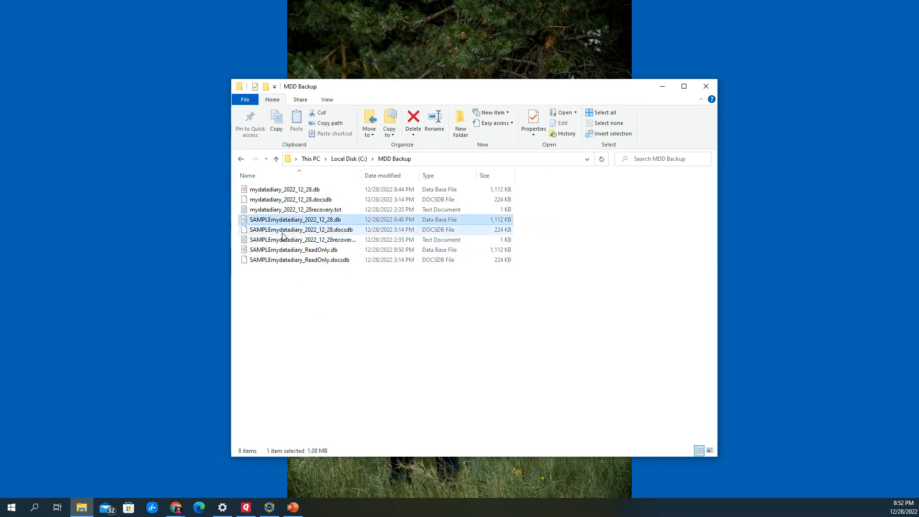
pyautogui.keyDown('shift'); pyautogui.click(279, 240); pyautogui.keyUp('shift')
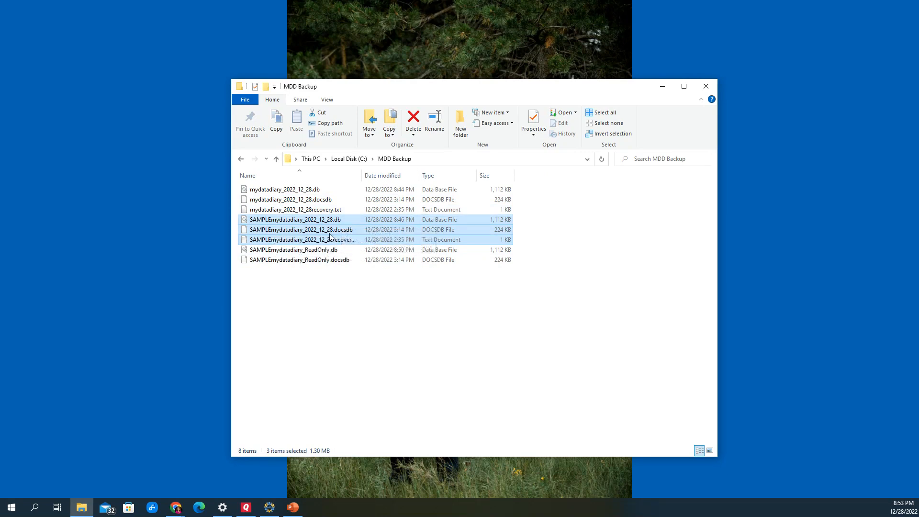
pyautogui.moveTo(366, 176); pyautogui.dragTo(452, 176)
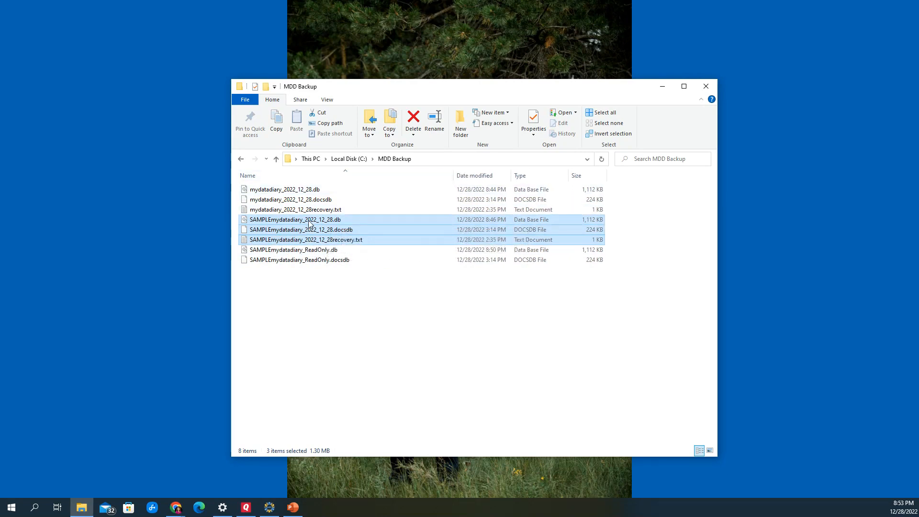
pyautogui.rightClick(346, 223)
pyautogui.click(369, 290)
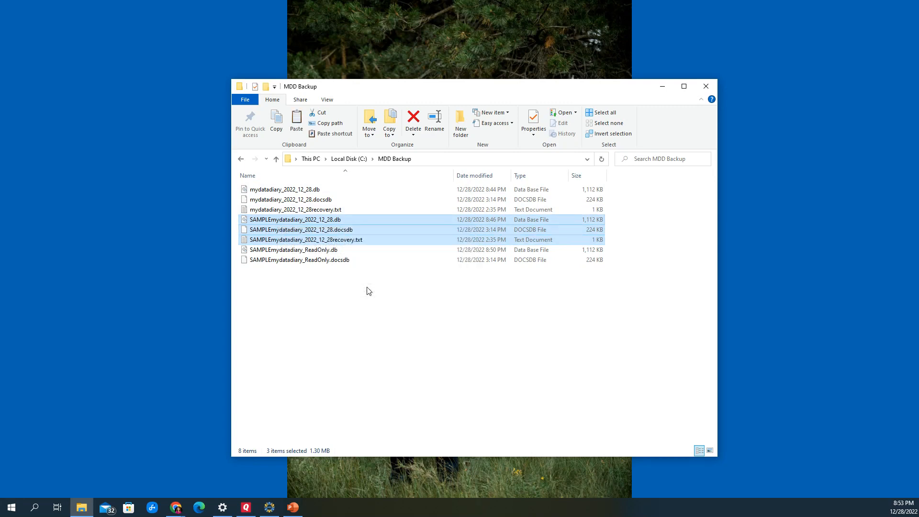
# Paste the copied SAMPLE backup files into the Data folder on the second MDD+ drive (J:)
pyautogui.click(350, 164)
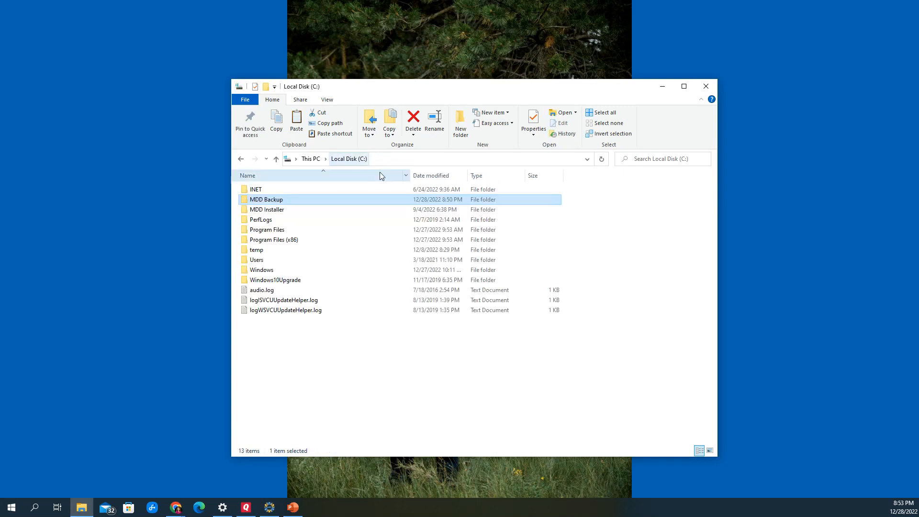
pyautogui.click(317, 162)
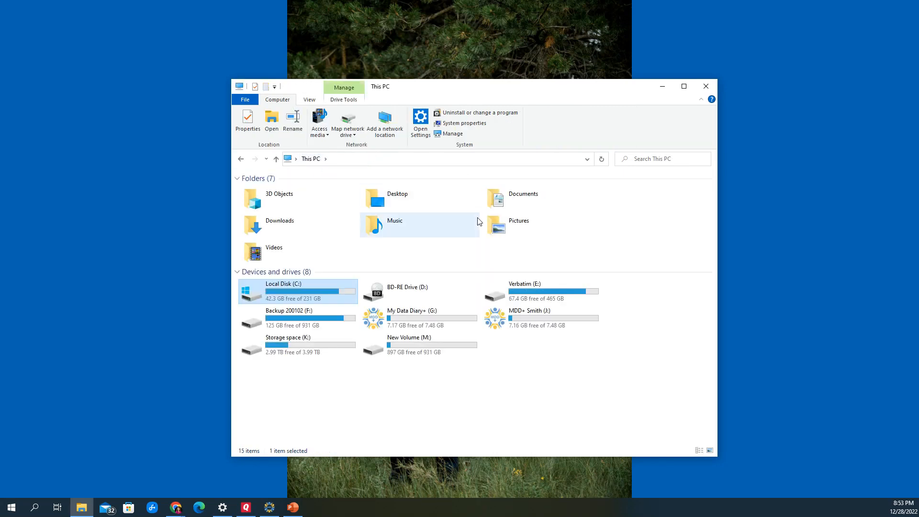
pyautogui.doubleClick(524, 317)
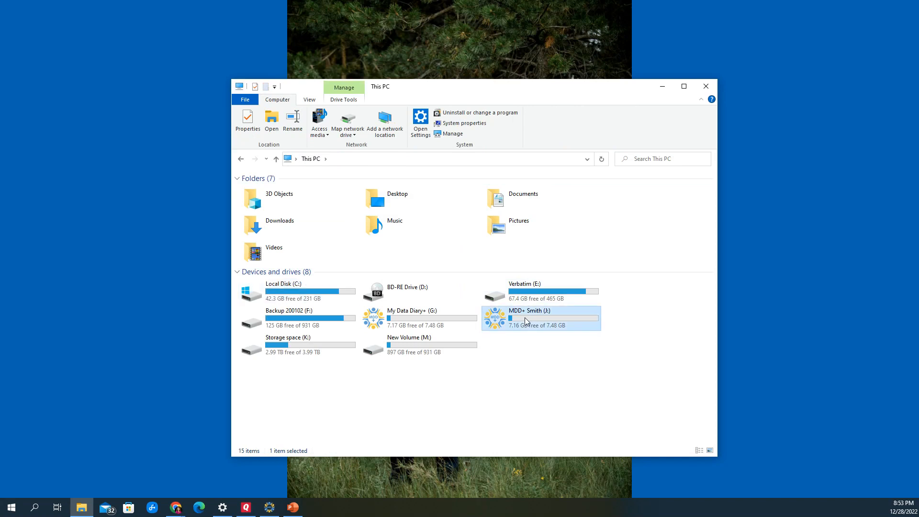
pyautogui.doubleClick(257, 201)
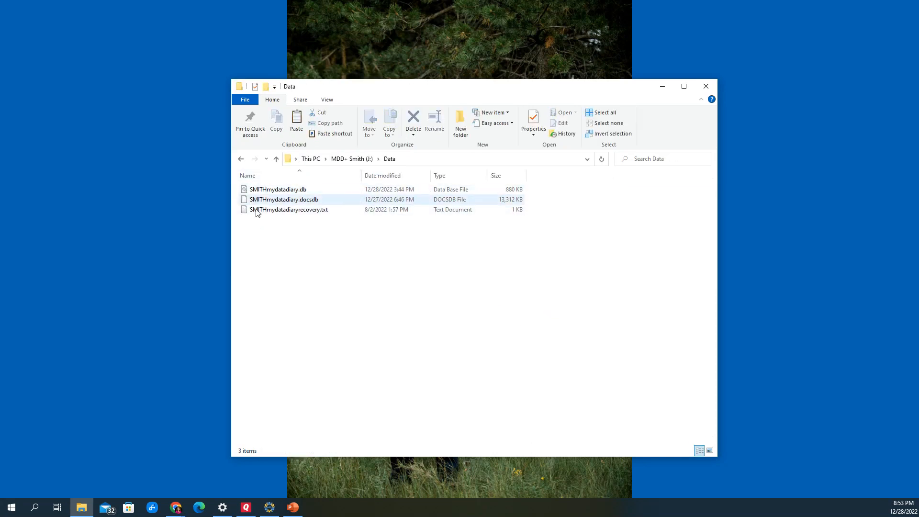
pyautogui.rightClick(267, 250)
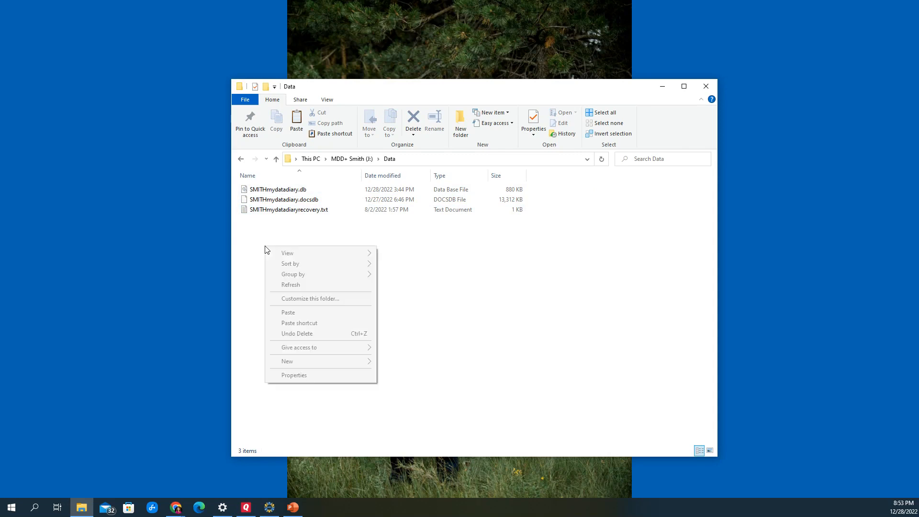
pyautogui.click(296, 313)
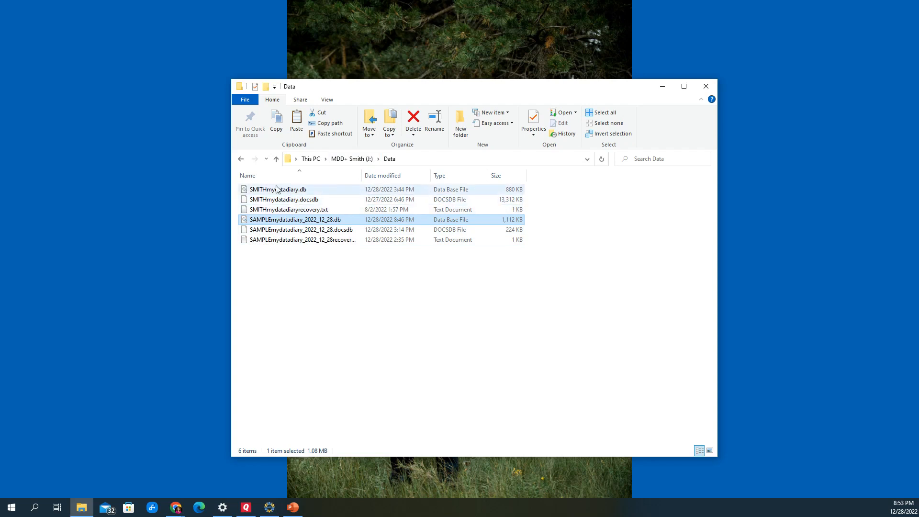
# Launch WindowsMyDataDiary.exe from the root of the J: drive and maximize its window
pyautogui.click(348, 161)
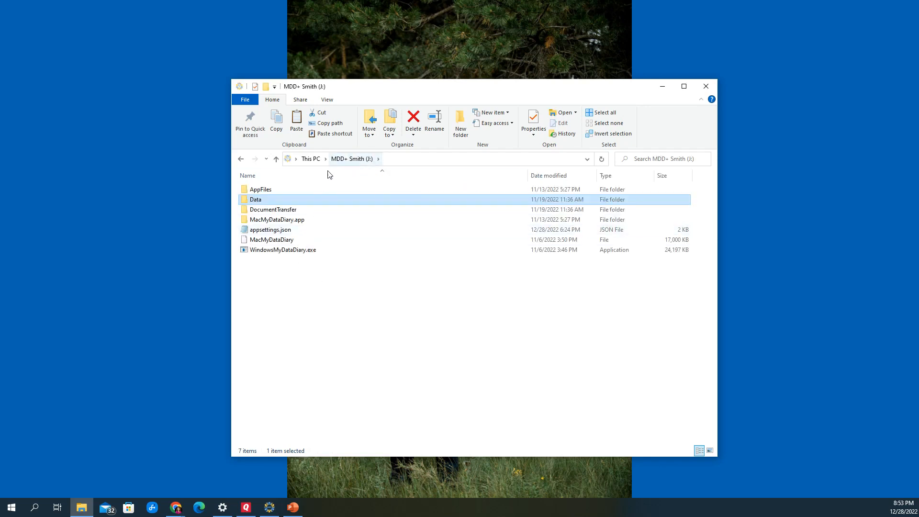
pyautogui.doubleClick(282, 251)
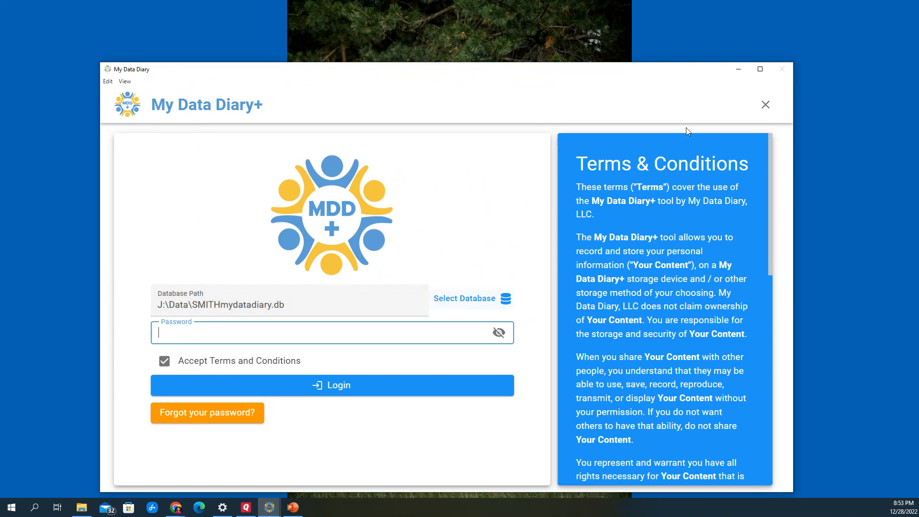
pyautogui.click(759, 69)
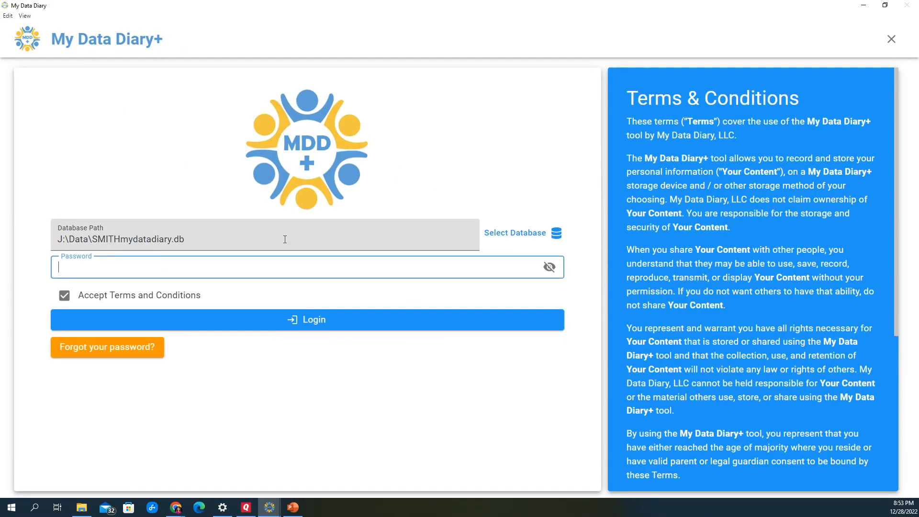
# Select the SAMPLEmydatadiary_2022_12_28.db database in J:\Data and log in with the account password
pyautogui.click(536, 231)
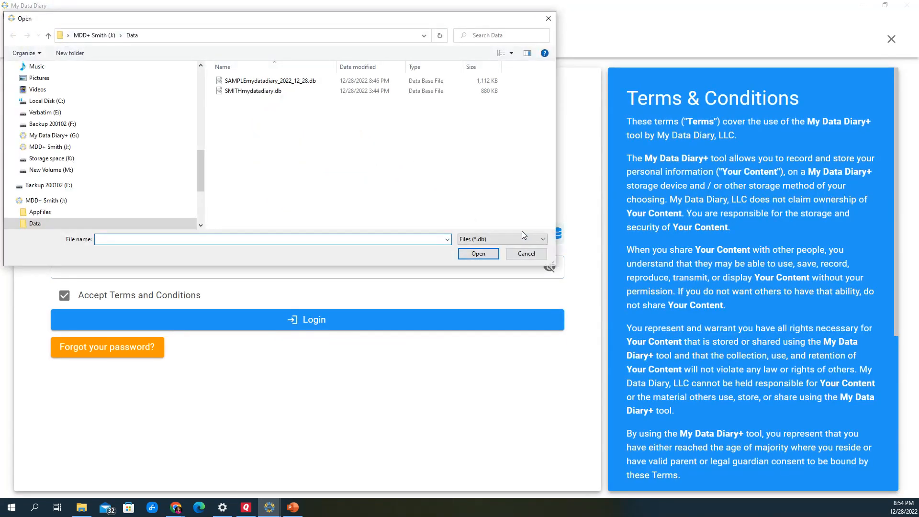
pyautogui.click(260, 81)
pyautogui.click(479, 254)
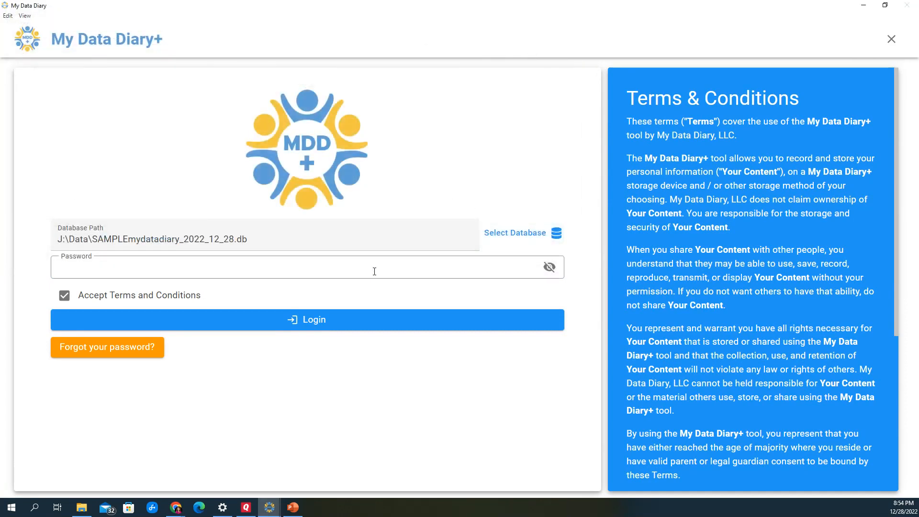
pyautogui.click(271, 270)
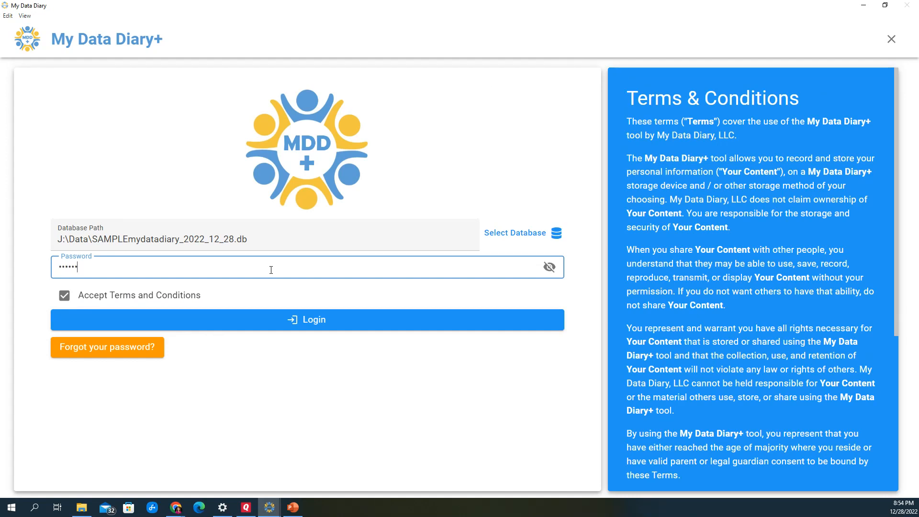
pyautogui.write('Sample1234567890')
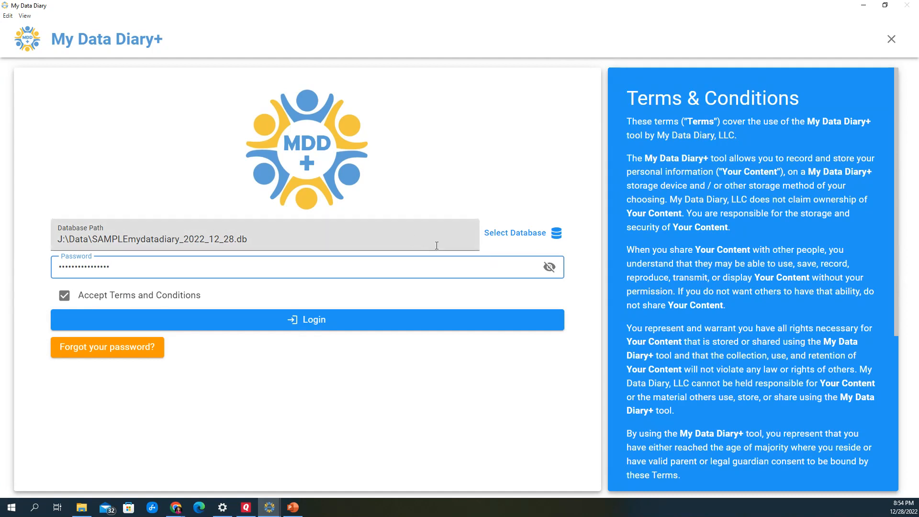
pyautogui.click(549, 267)
pyautogui.click(140, 323)
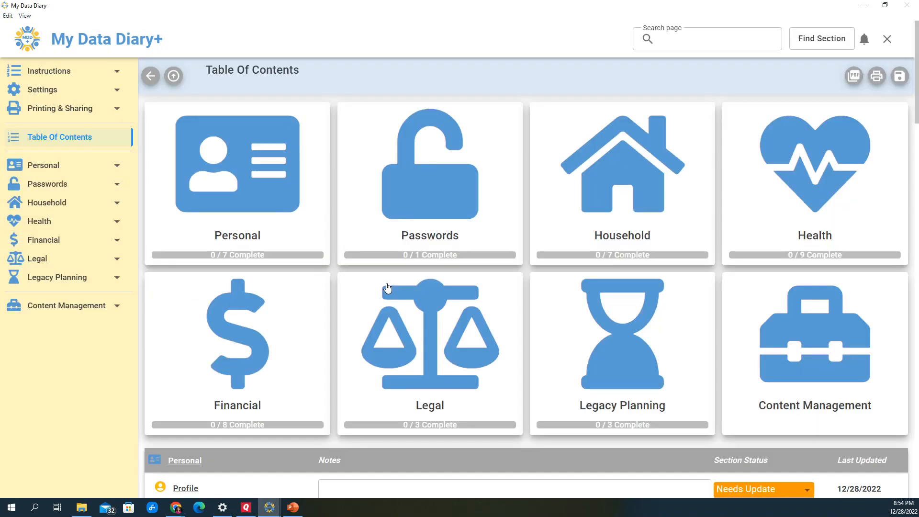
# Examine the Personal Profile page of the copied database, revealing the Social Security Number field
pyautogui.click(49, 167)
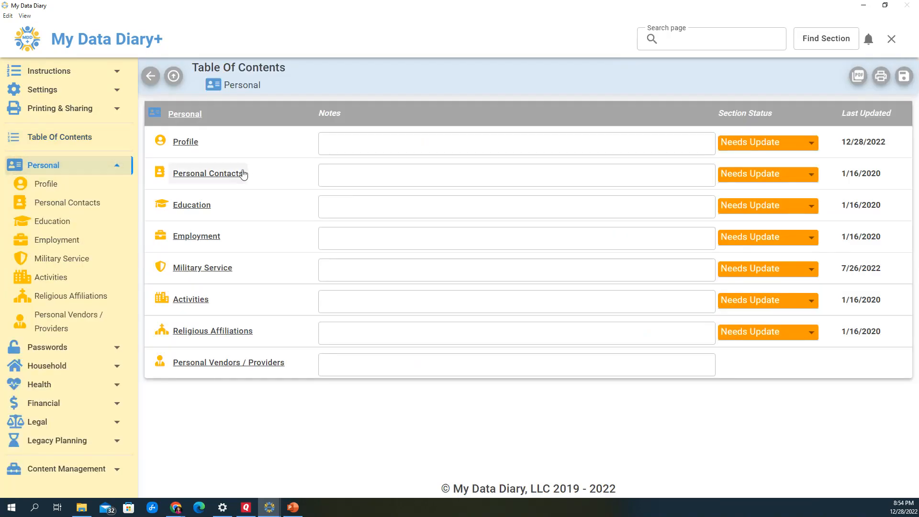
pyautogui.click(186, 143)
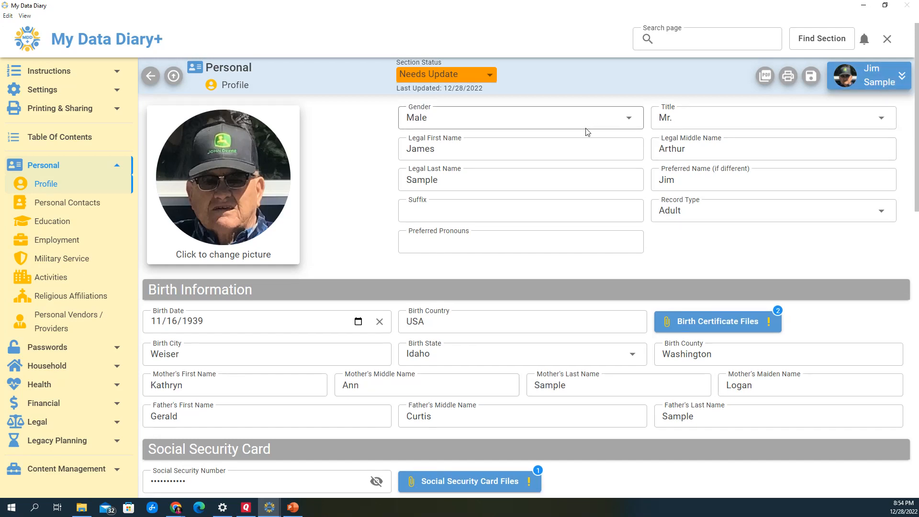
pyautogui.scroll(-4, 586, 127)
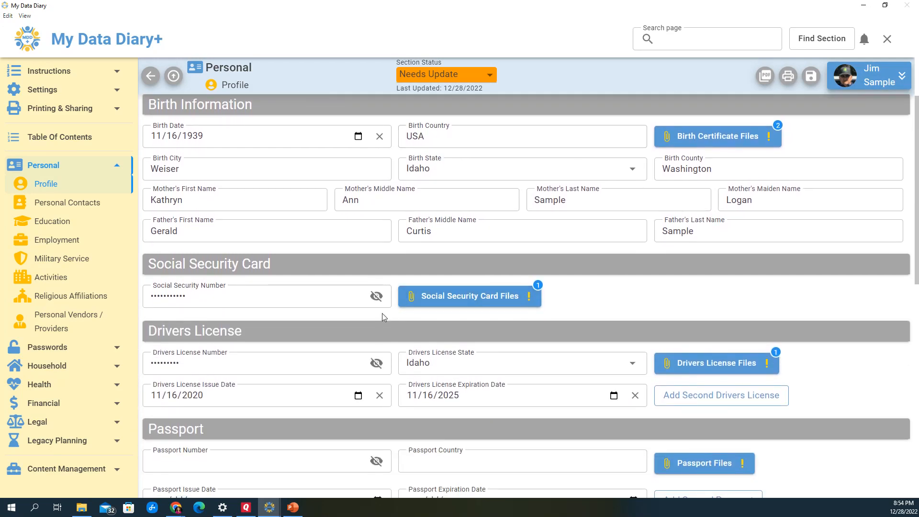
pyautogui.click(366, 297)
pyautogui.click(375, 297)
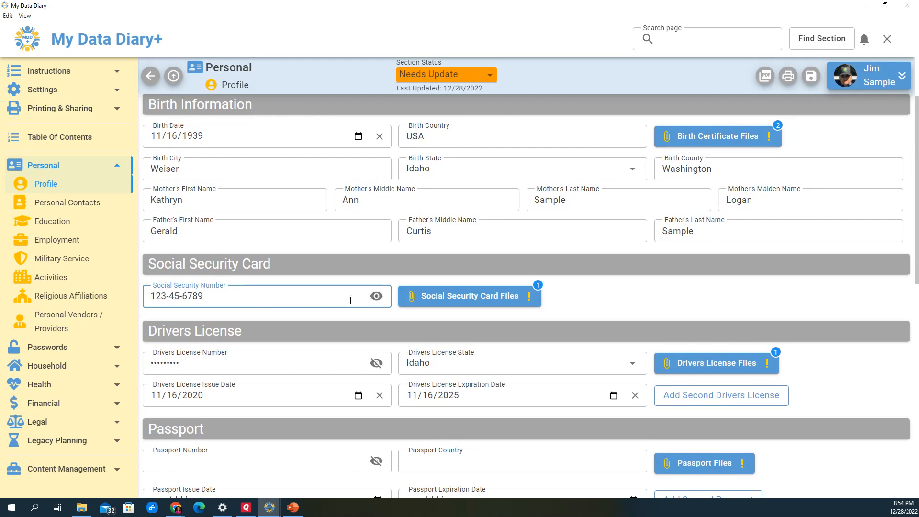
pyautogui.scroll(4, 466, 285)
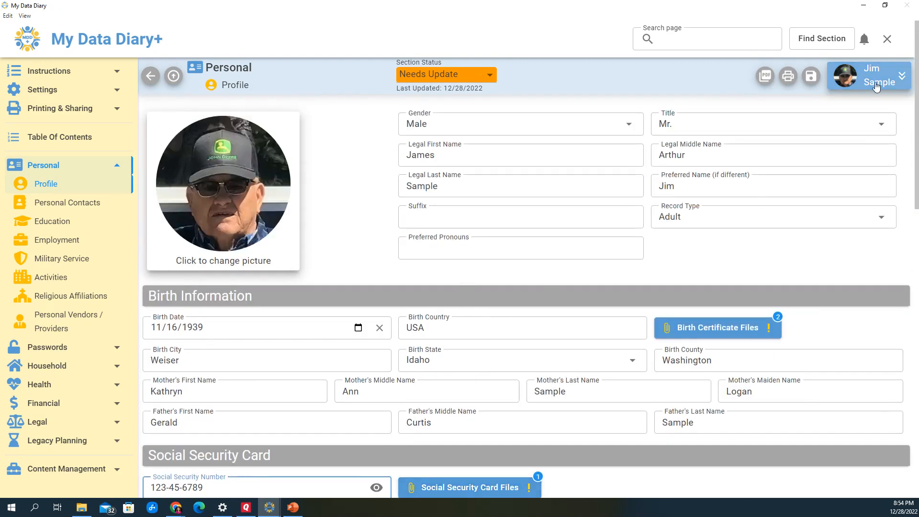
# Exit My Data Diary+ on the J: drive, closing the copied database with no backup
pyautogui.click(888, 41)
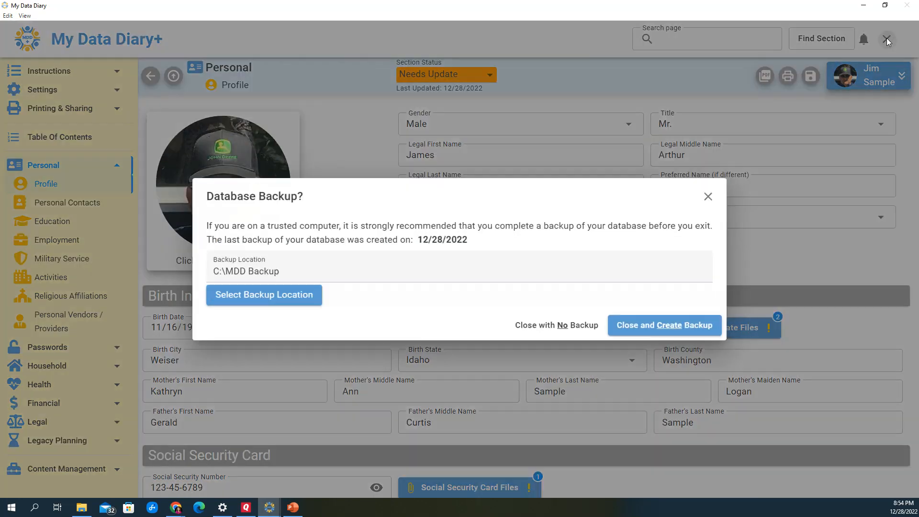
pyautogui.click(554, 326)
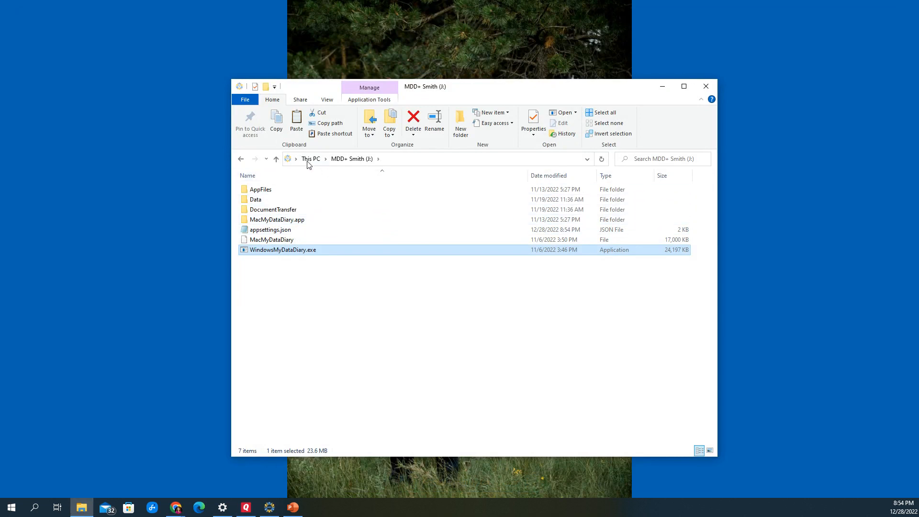
# Copy SAMPLEmydatadiary_ReadOnly.db and SAMPLEmydatadiary_ReadOnly.docsdb from the MDD Backup folder on the C: drive
pyautogui.click(311, 159)
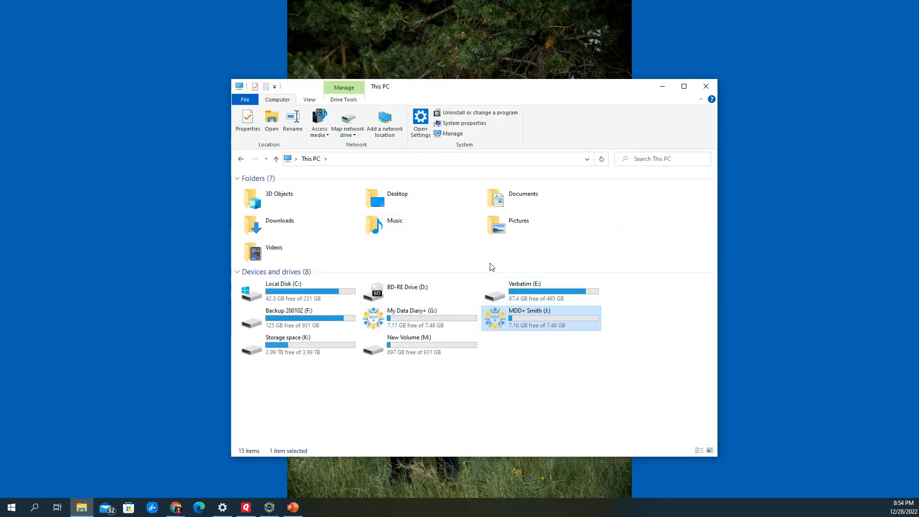
pyautogui.doubleClick(322, 291)
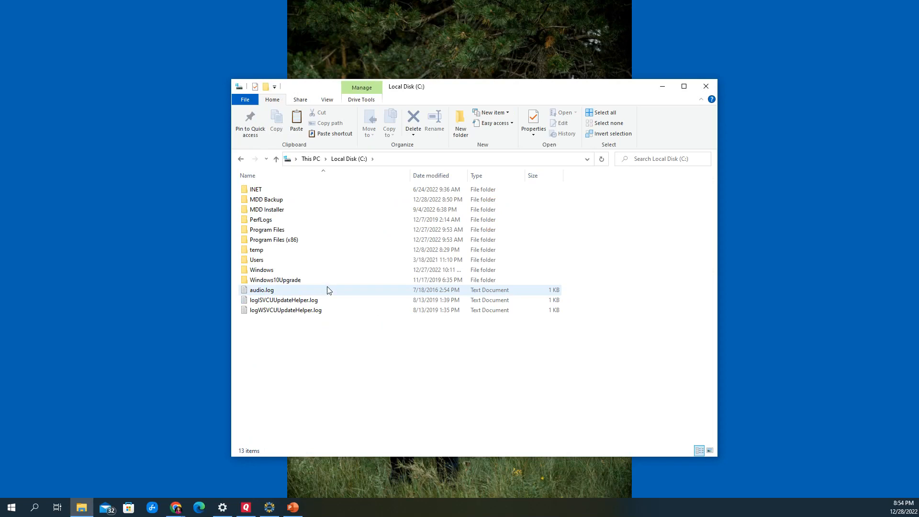
pyautogui.doubleClick(267, 199)
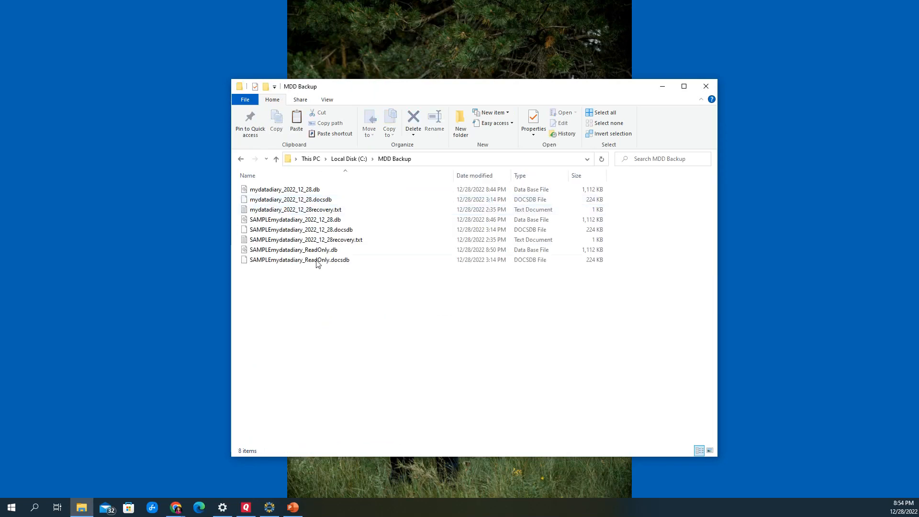
pyautogui.click(283, 254)
pyautogui.keyDown('shift'); pyautogui.click(283, 261); pyautogui.keyUp('shift')
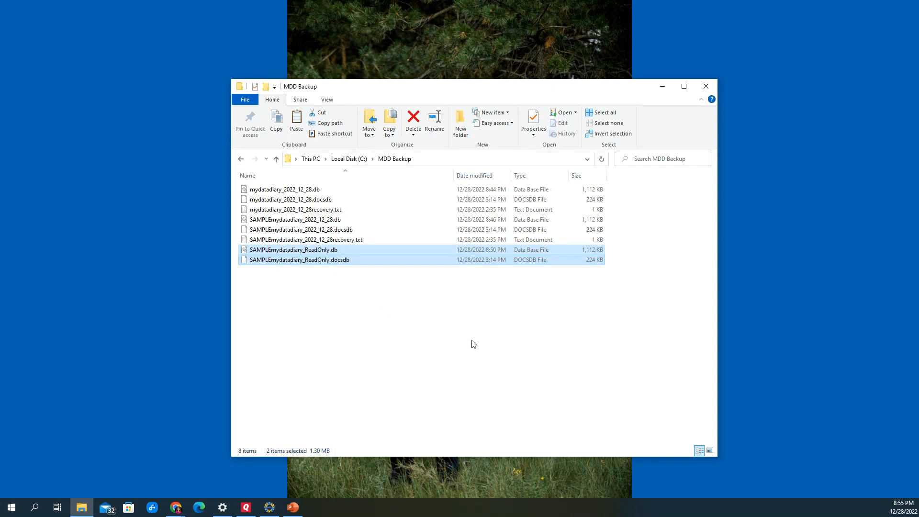
pyautogui.rightClick(291, 258)
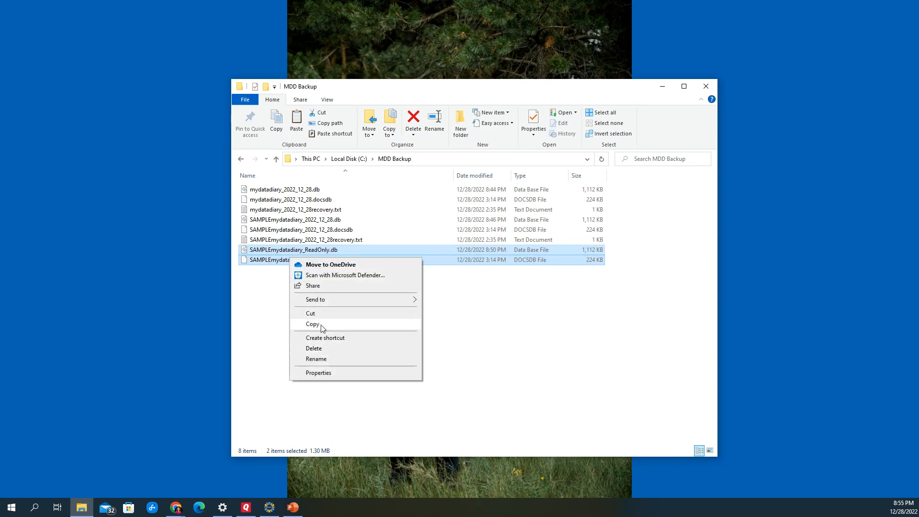
pyautogui.click(321, 327)
# Paste the two copied read-only database files into the Data folder on the J: drive
pyautogui.click(308, 159)
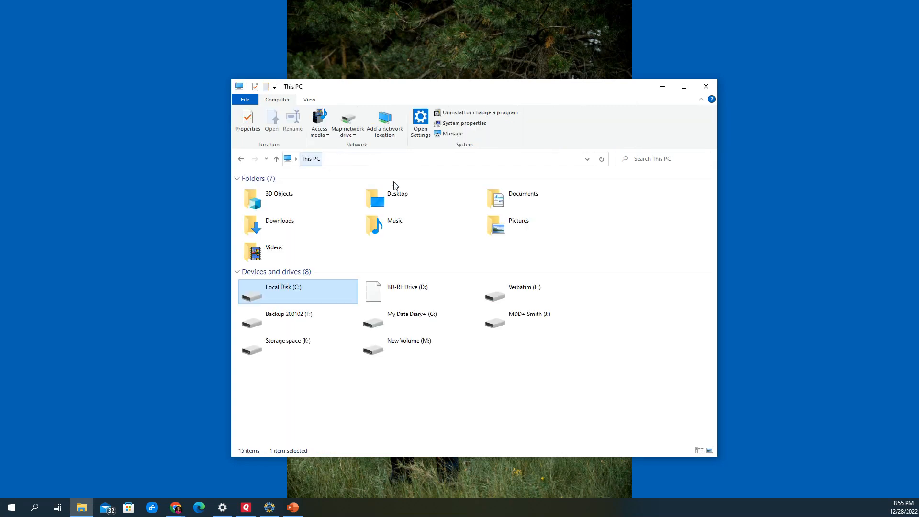
pyautogui.doubleClick(547, 317)
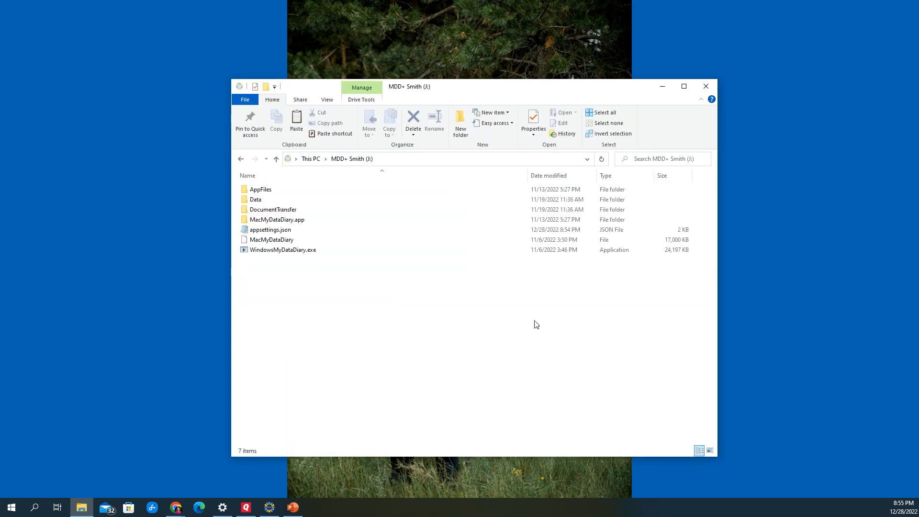
pyautogui.doubleClick(257, 200)
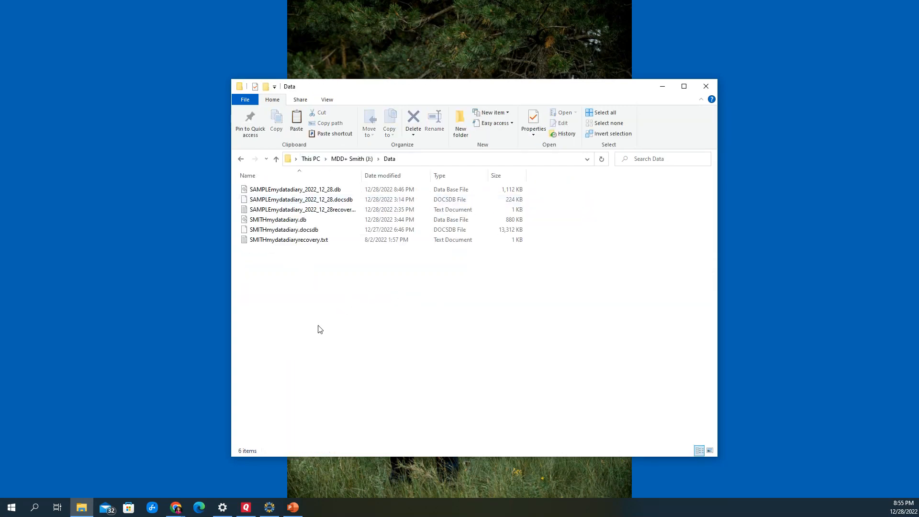
pyautogui.rightClick(322, 312)
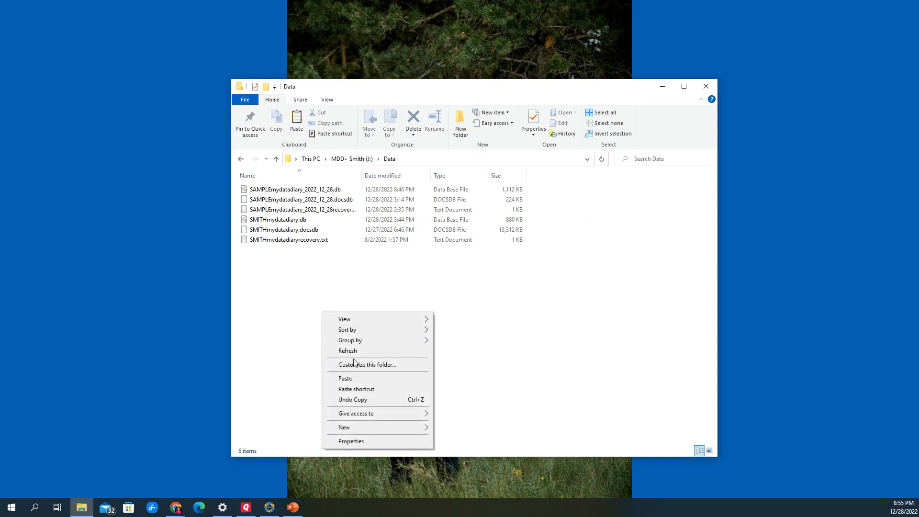
pyautogui.click(370, 379)
pyautogui.click(386, 363)
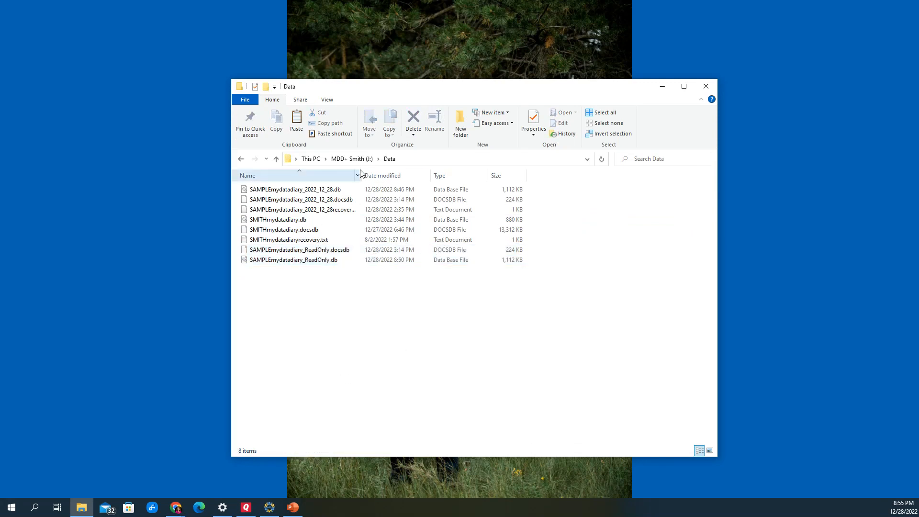
# Launch WindowsMyDataDiary.exe from the root of the J: drive and select the SAMPLEmydatadiary_ReadOnly.db database in J:\Data
pyautogui.click(352, 158)
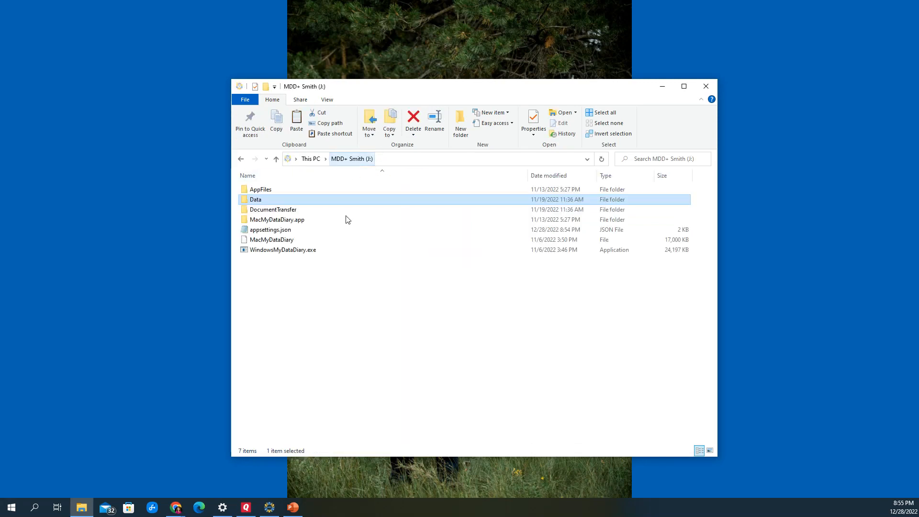
pyautogui.doubleClick(269, 252)
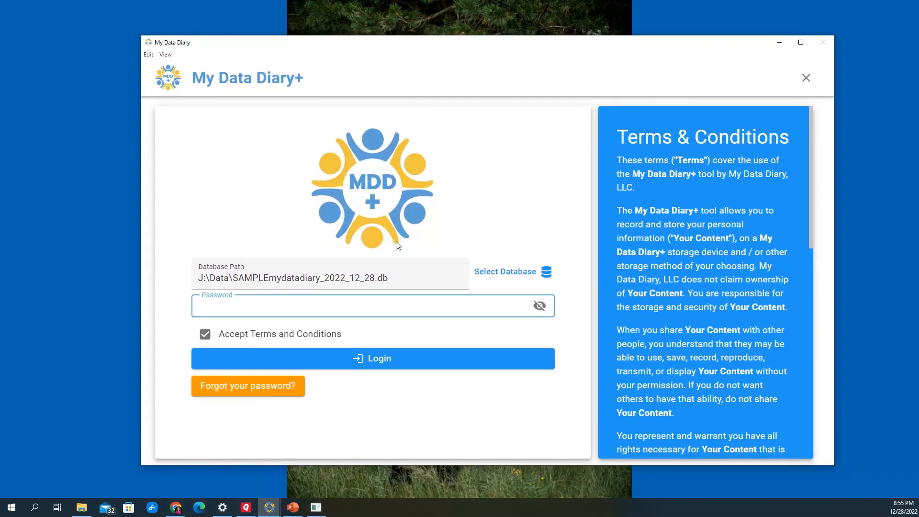
pyautogui.click(504, 271)
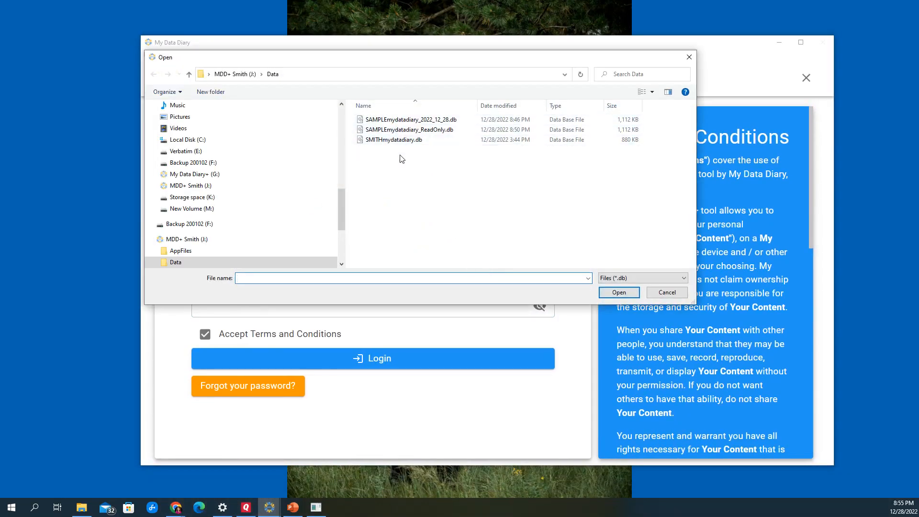
pyautogui.click(380, 132)
pyautogui.click(620, 292)
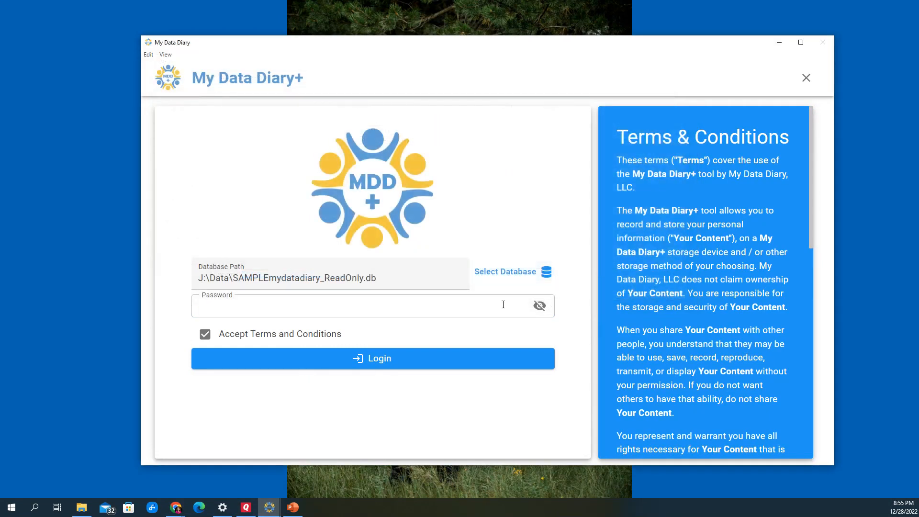
# Enter the password for the read-only database and log in
pyautogui.click(336, 313)
pyautogui.write('••••')
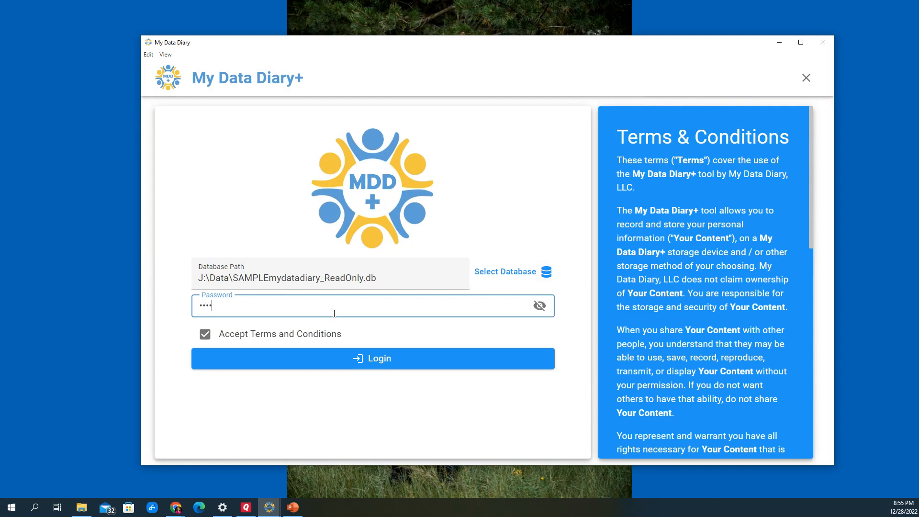
pyautogui.write('••••••••••••')
pyautogui.click(540, 305)
pyautogui.click(376, 360)
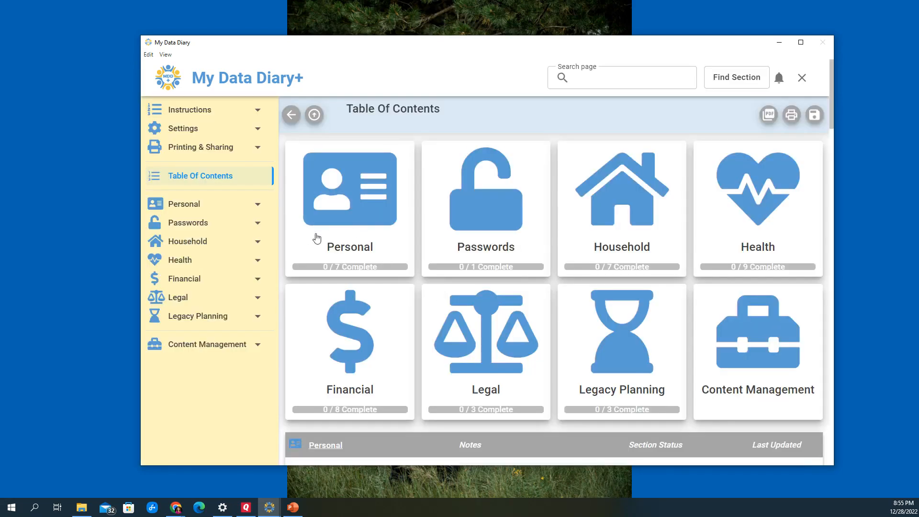
# Examine the Personal Profile page of the read-only database, trying to reveal the Social Security Number, and exit My Data Diary+
pyautogui.click(347, 209)
pyautogui.click(322, 187)
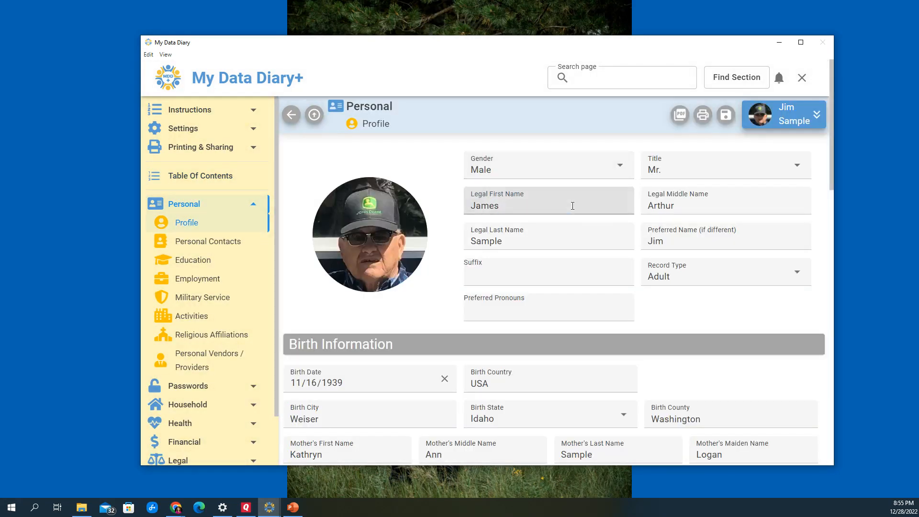
pyautogui.click(574, 207)
pyautogui.scroll(-1, 797, 131)
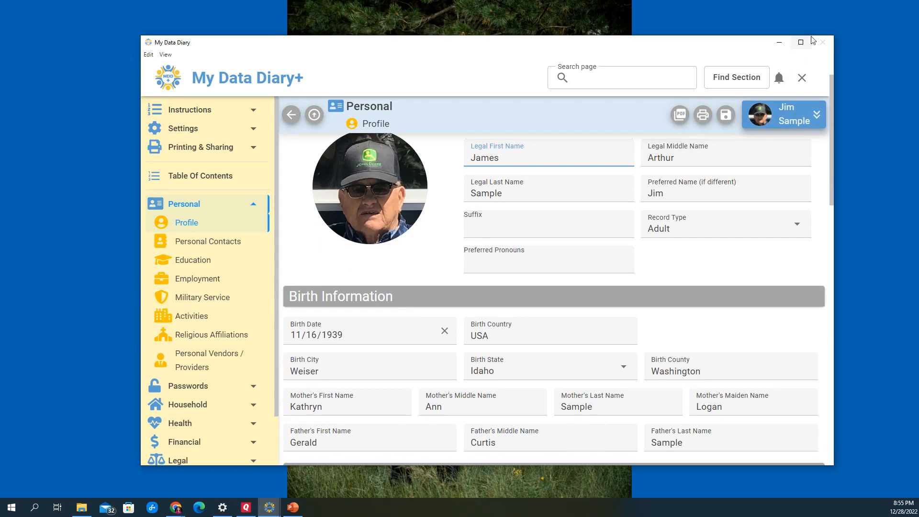
pyautogui.click(800, 42)
pyautogui.scroll(-5, 452, 290)
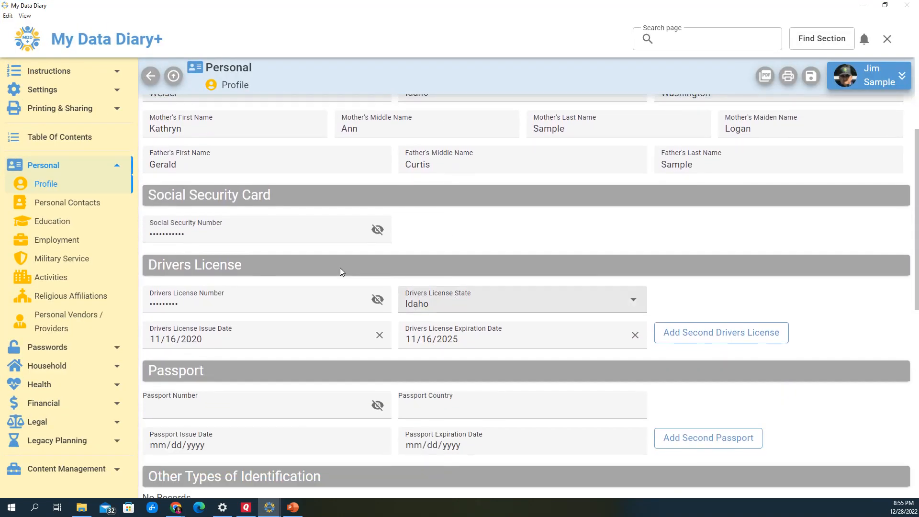
pyautogui.click(378, 229)
pyautogui.click(378, 229)
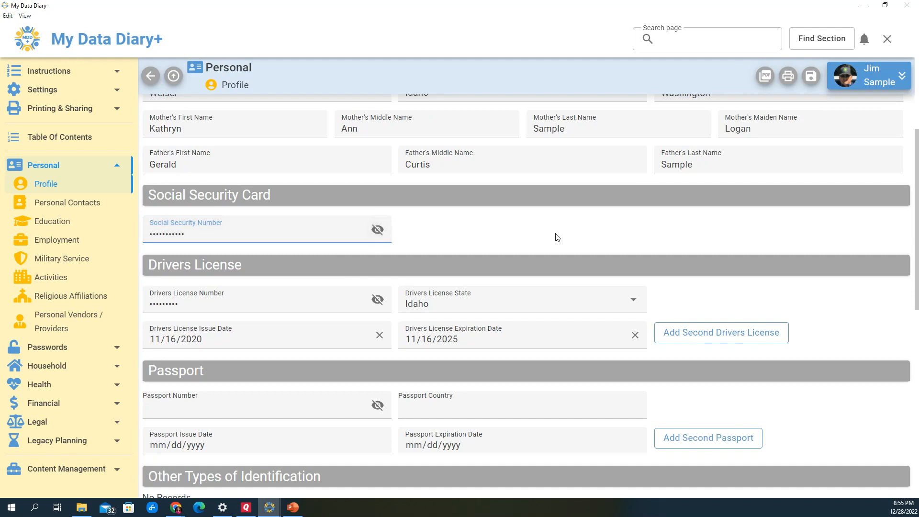
pyautogui.scroll(1, 555, 237)
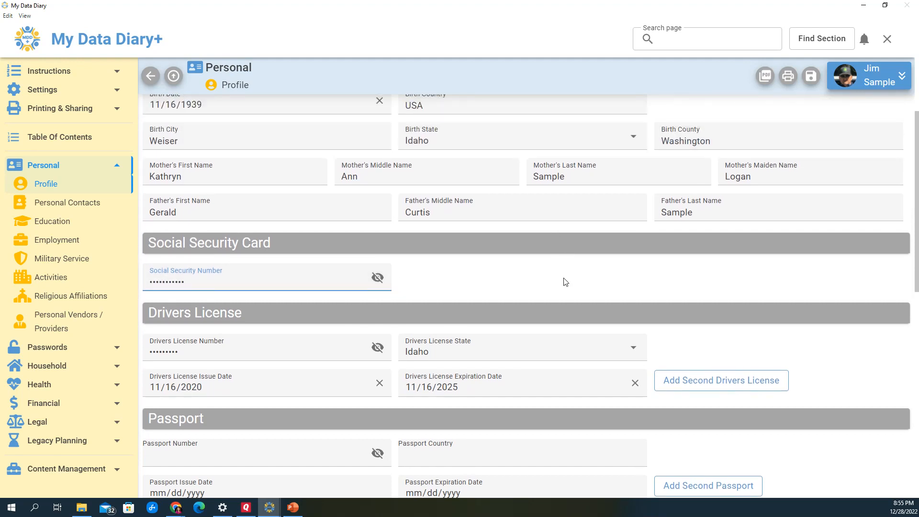
pyautogui.scroll(2, 565, 282)
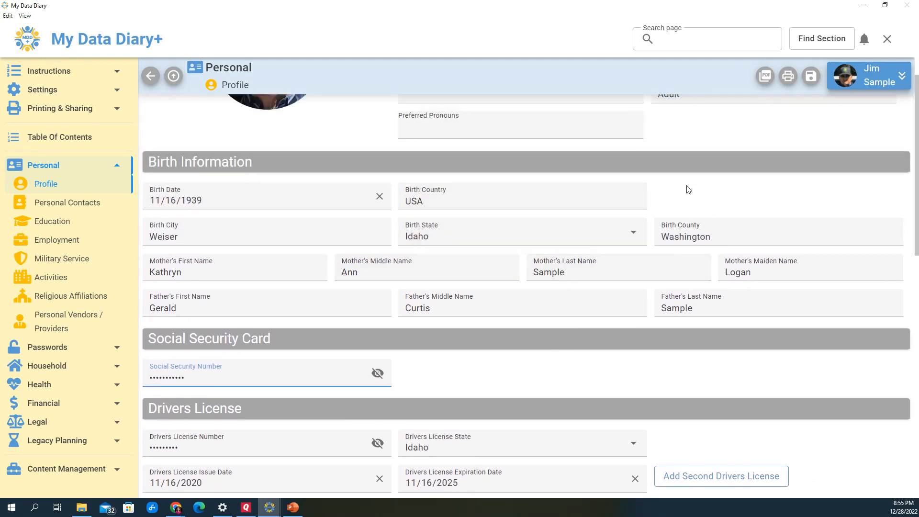
pyautogui.scroll(3, 689, 191)
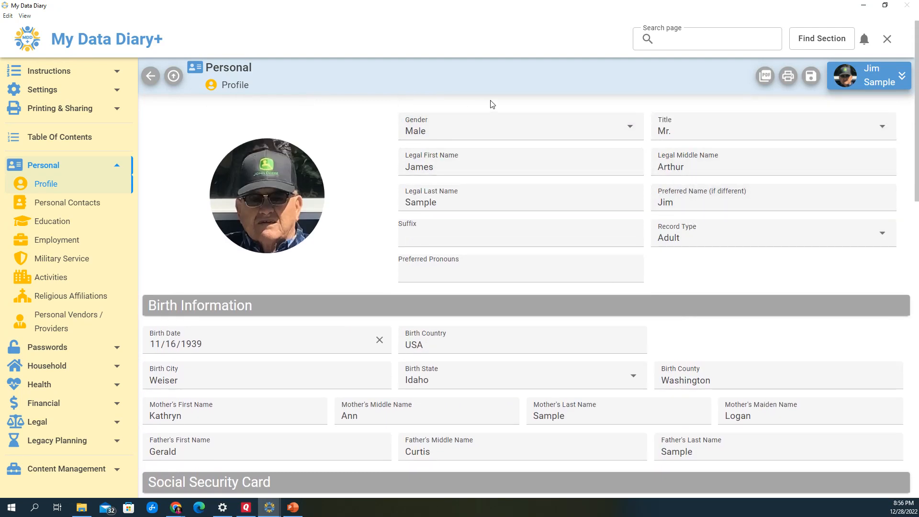
pyautogui.click(888, 39)
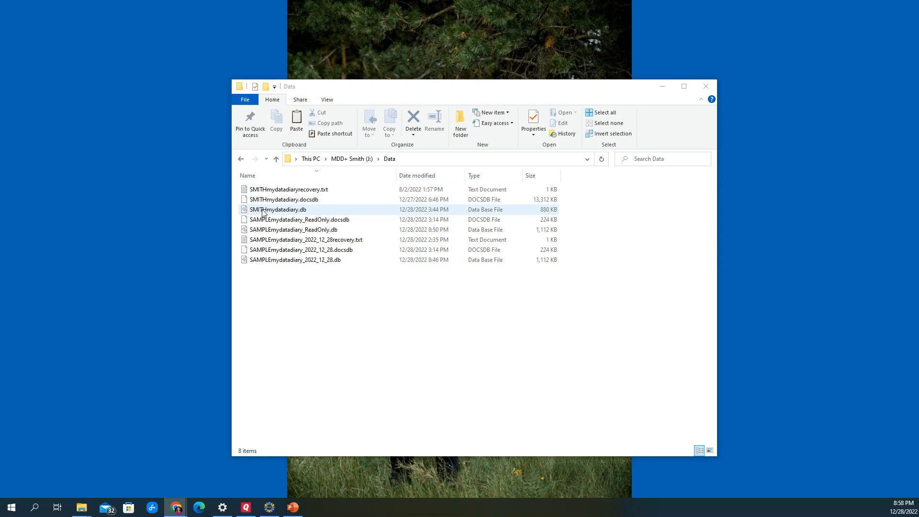
# Relaunch WindowsMyDataDiary.exe from the J: drive and select the SAMPLEmydatadiary_2022_12_28.db database in J:\Data
pyautogui.click(348, 163)
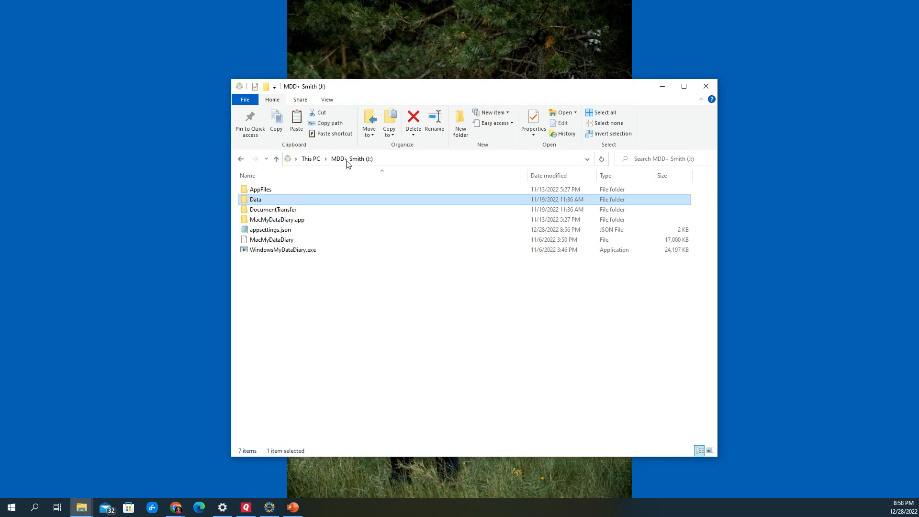
pyautogui.doubleClick(286, 256)
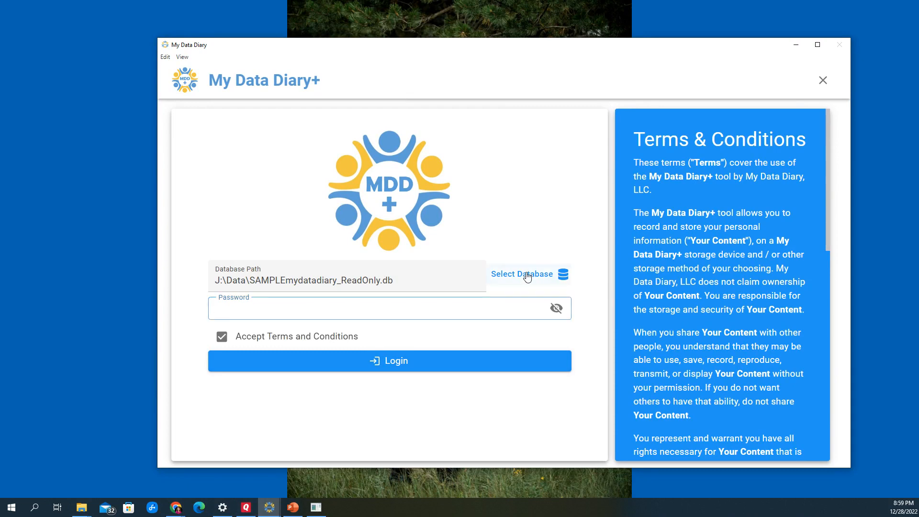
pyautogui.click(527, 275)
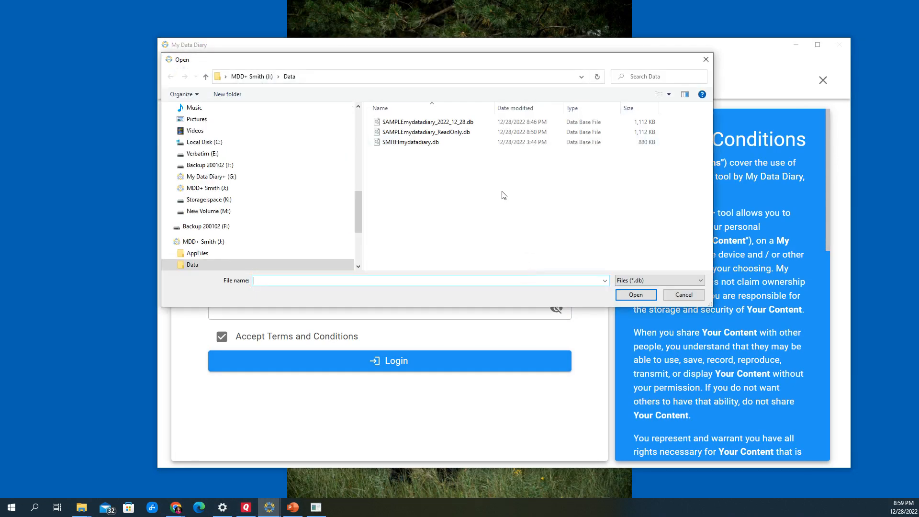
pyautogui.click(404, 123)
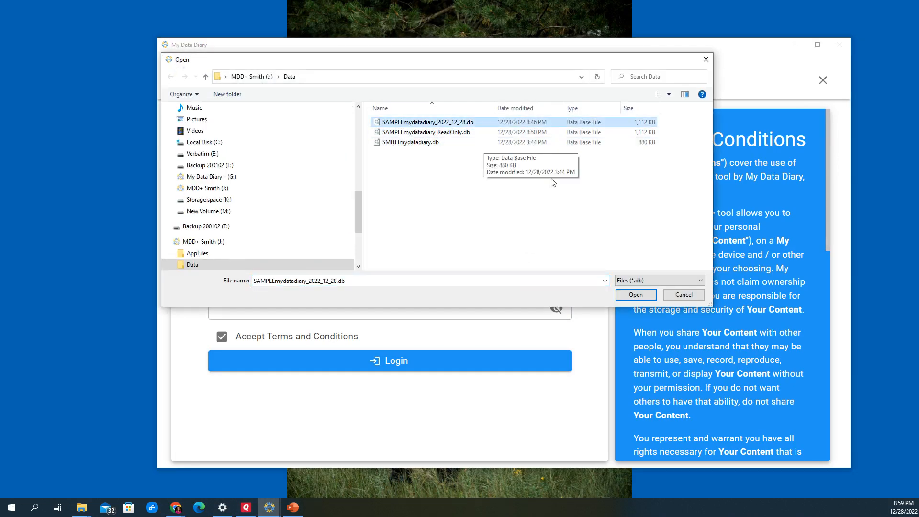
pyautogui.click(635, 295)
# Log in to the SAMPLEmydatadiary_2022_12_28.db database with the account password and maximize the window
pyautogui.click(409, 313)
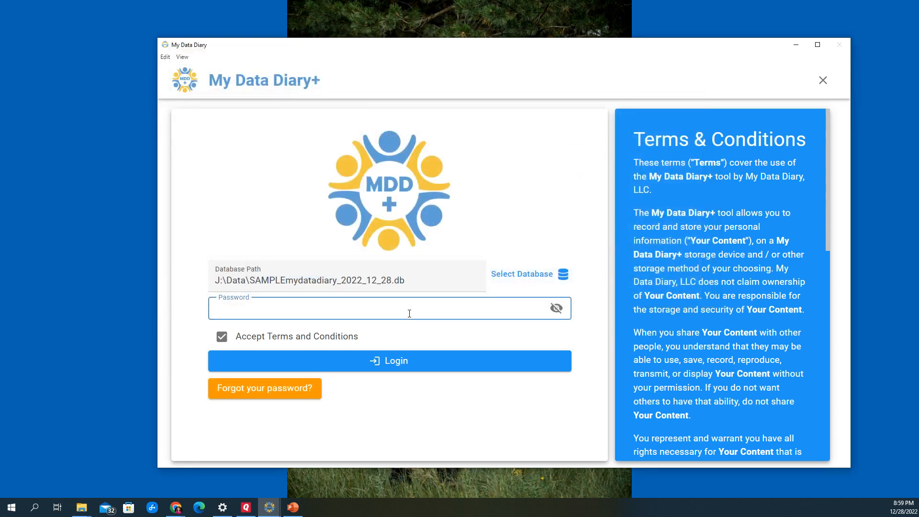
pyautogui.write('************')
pyautogui.click(400, 361)
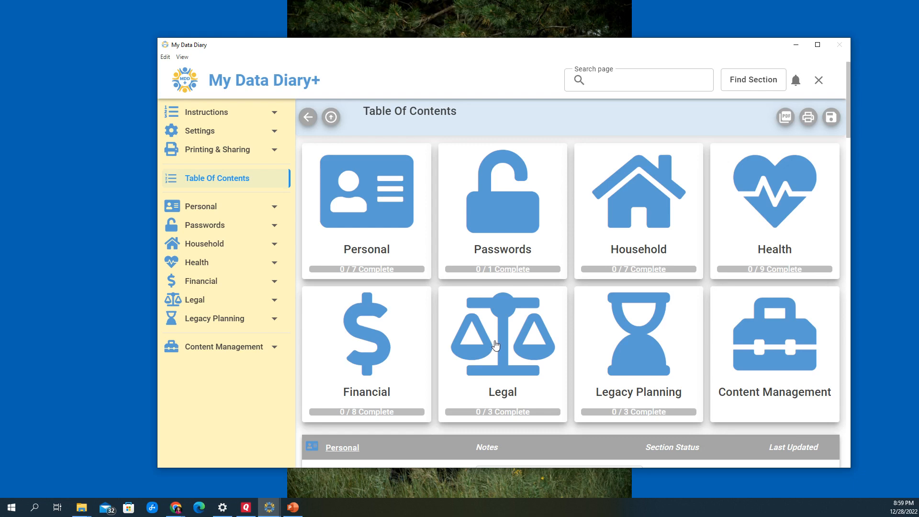
pyautogui.click(818, 45)
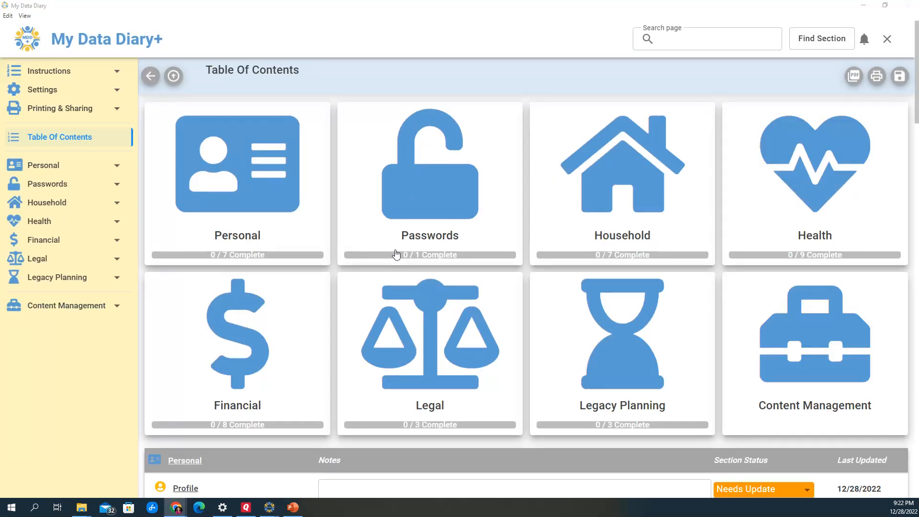